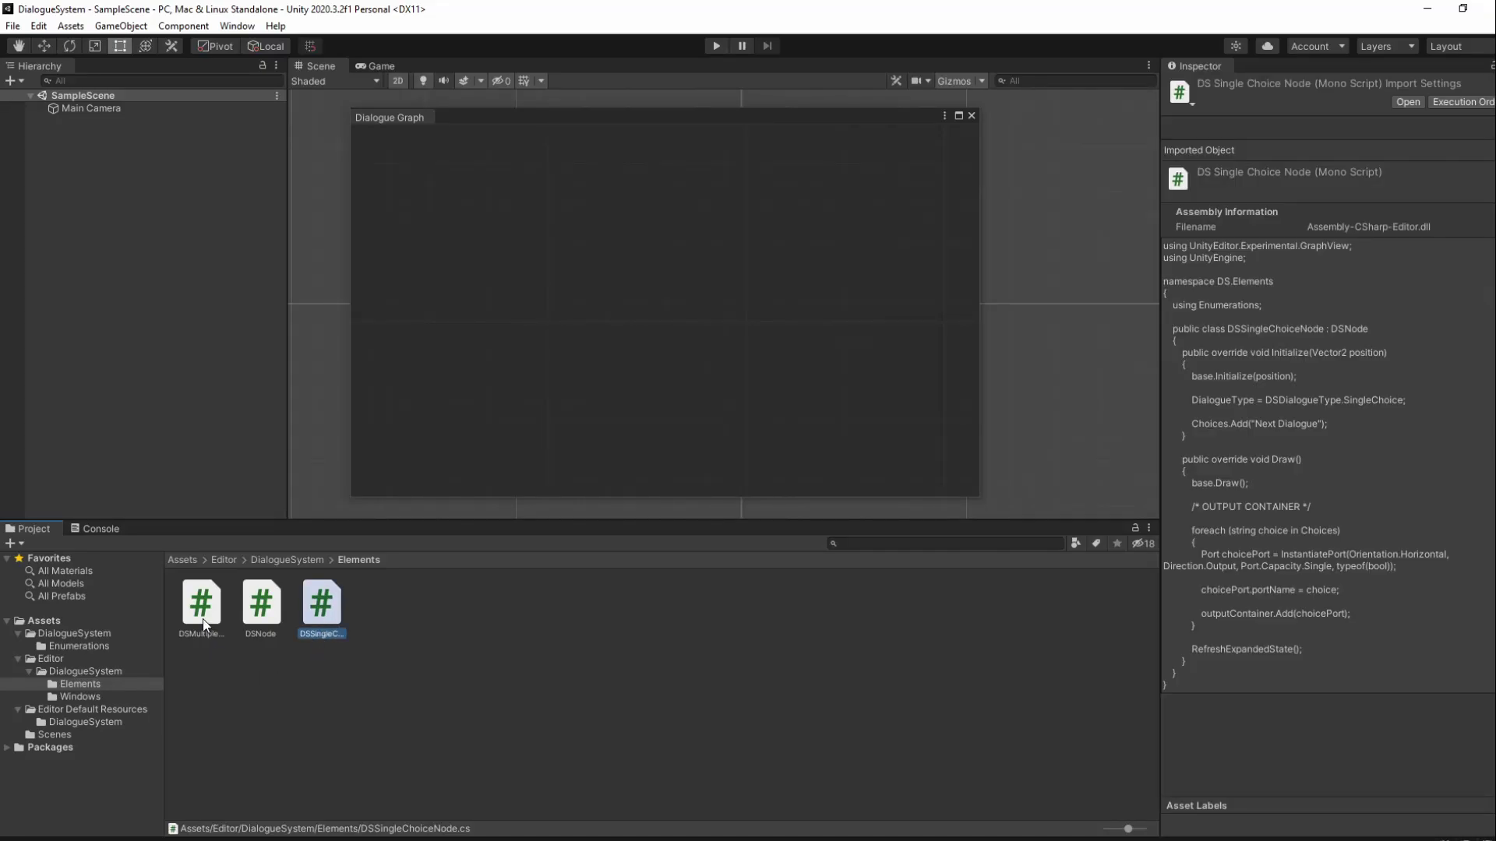
Step: Select DSMultipleChoiceNode in the Elements folder to view its script source
left_click(203, 614)
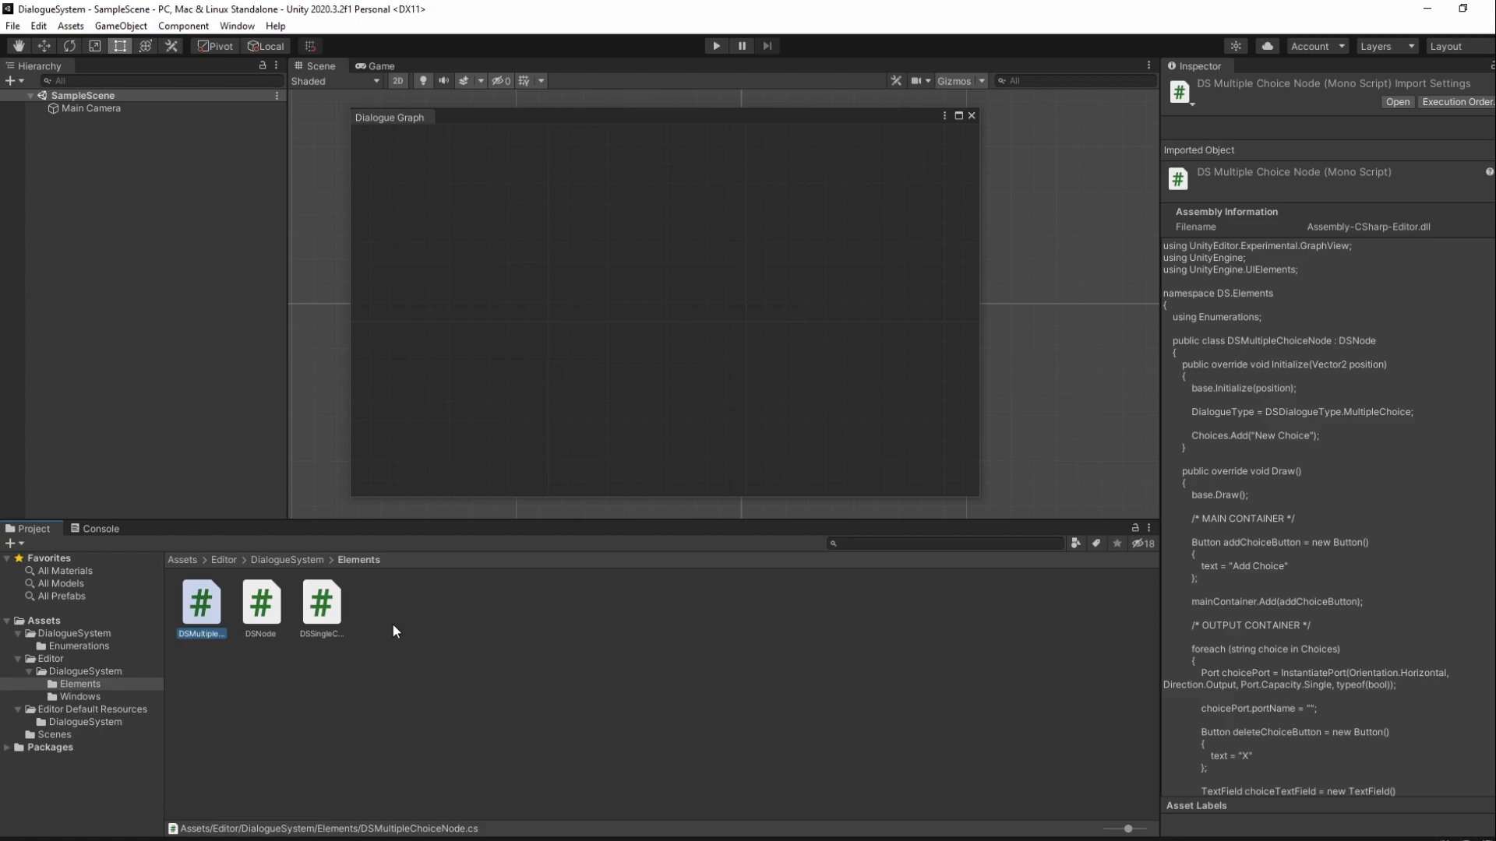
Step: In DSGraphView.cs, give CreateNodeContextualMenu an actionTitle parameter and use it in AppendAction
key("alt+Tab")
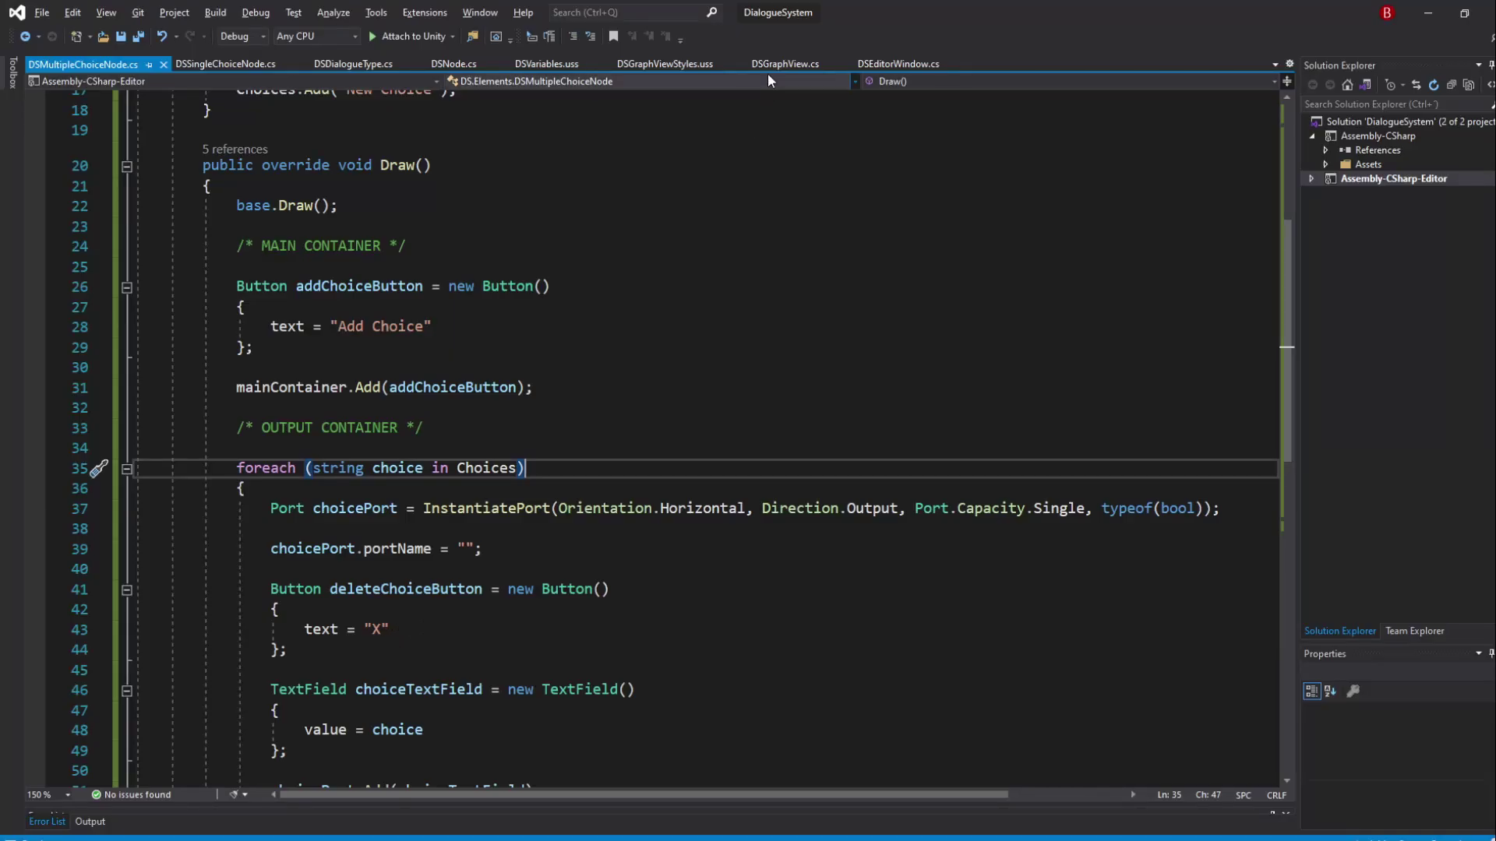
left_click(784, 65)
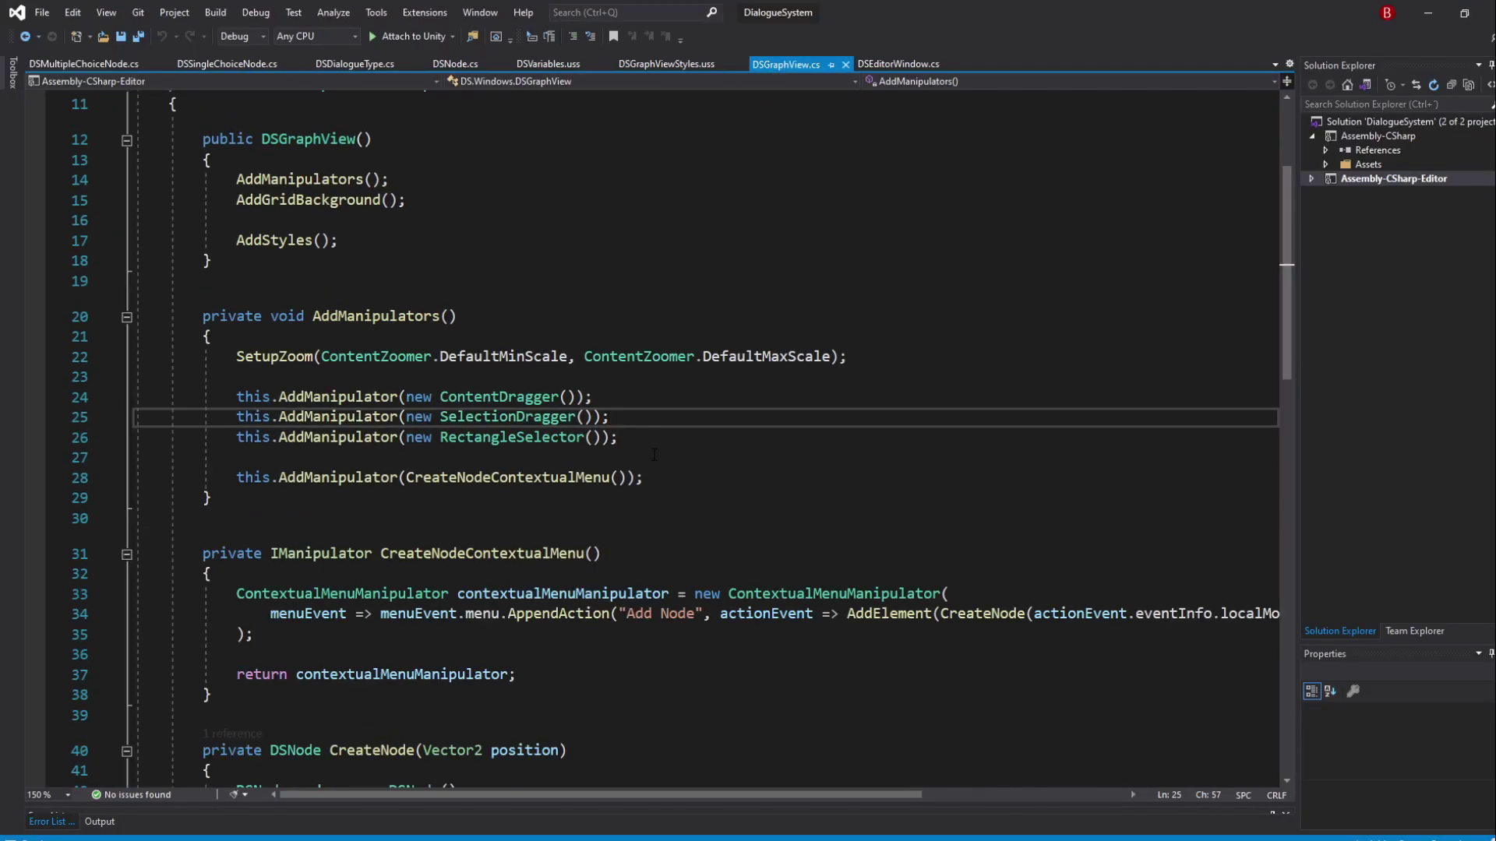
left_click(595, 553)
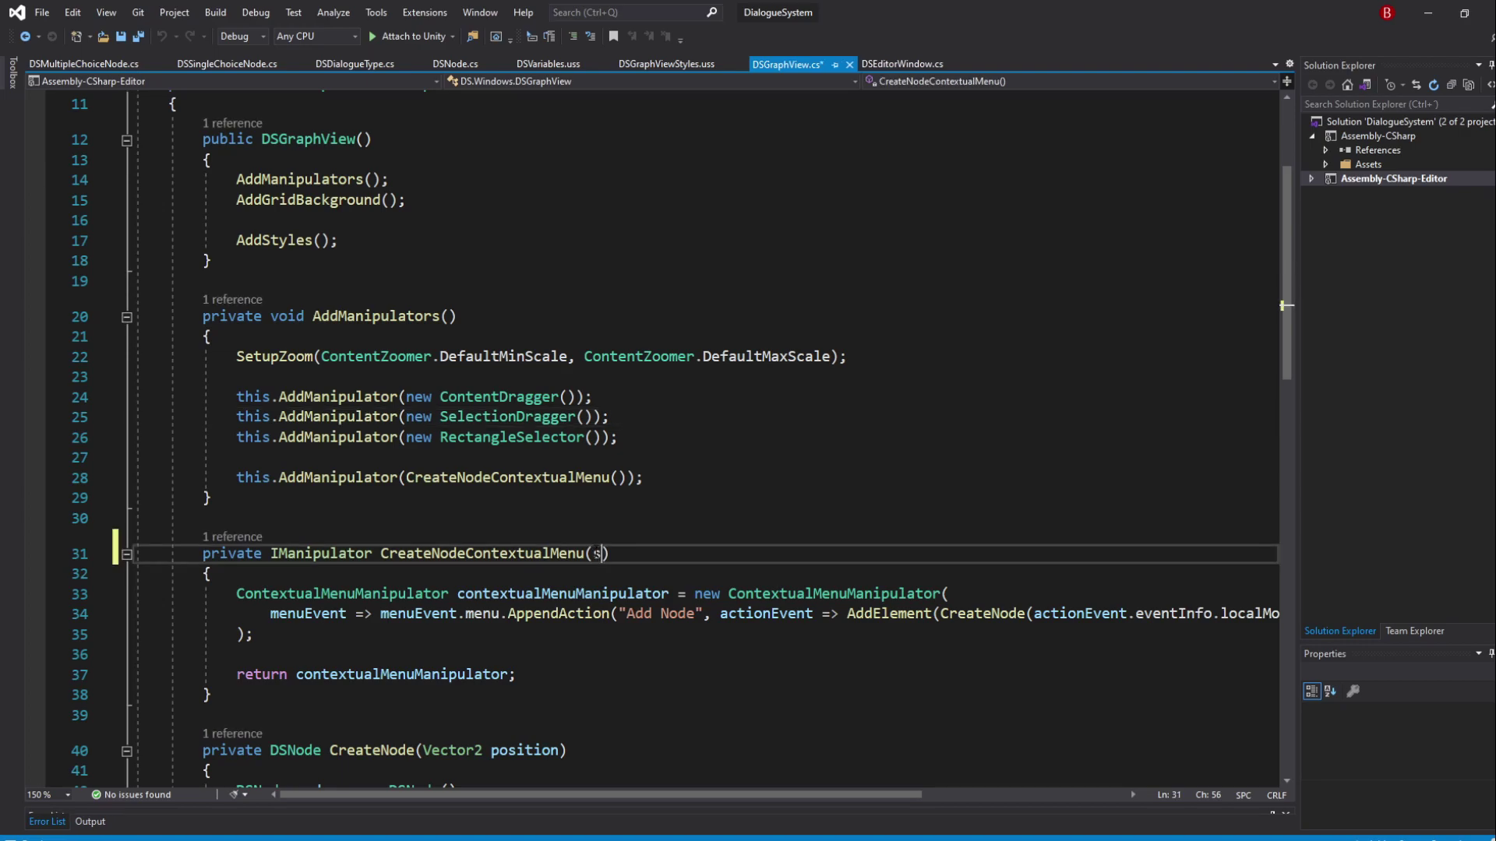
type("string actionT")
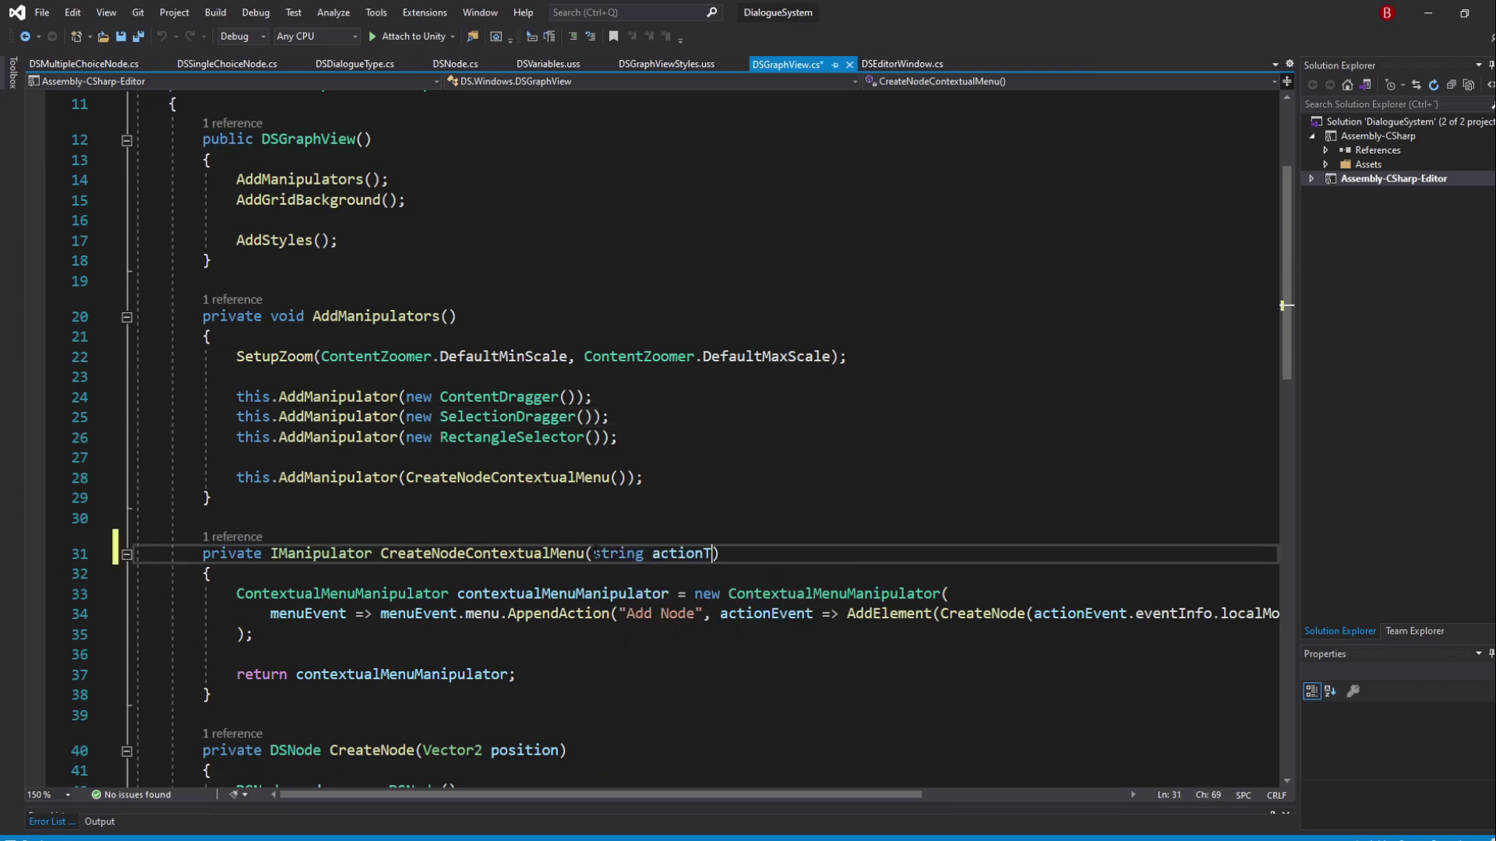
type("itle")
key("ctrl+shift+Left")
key("ctrl+c")
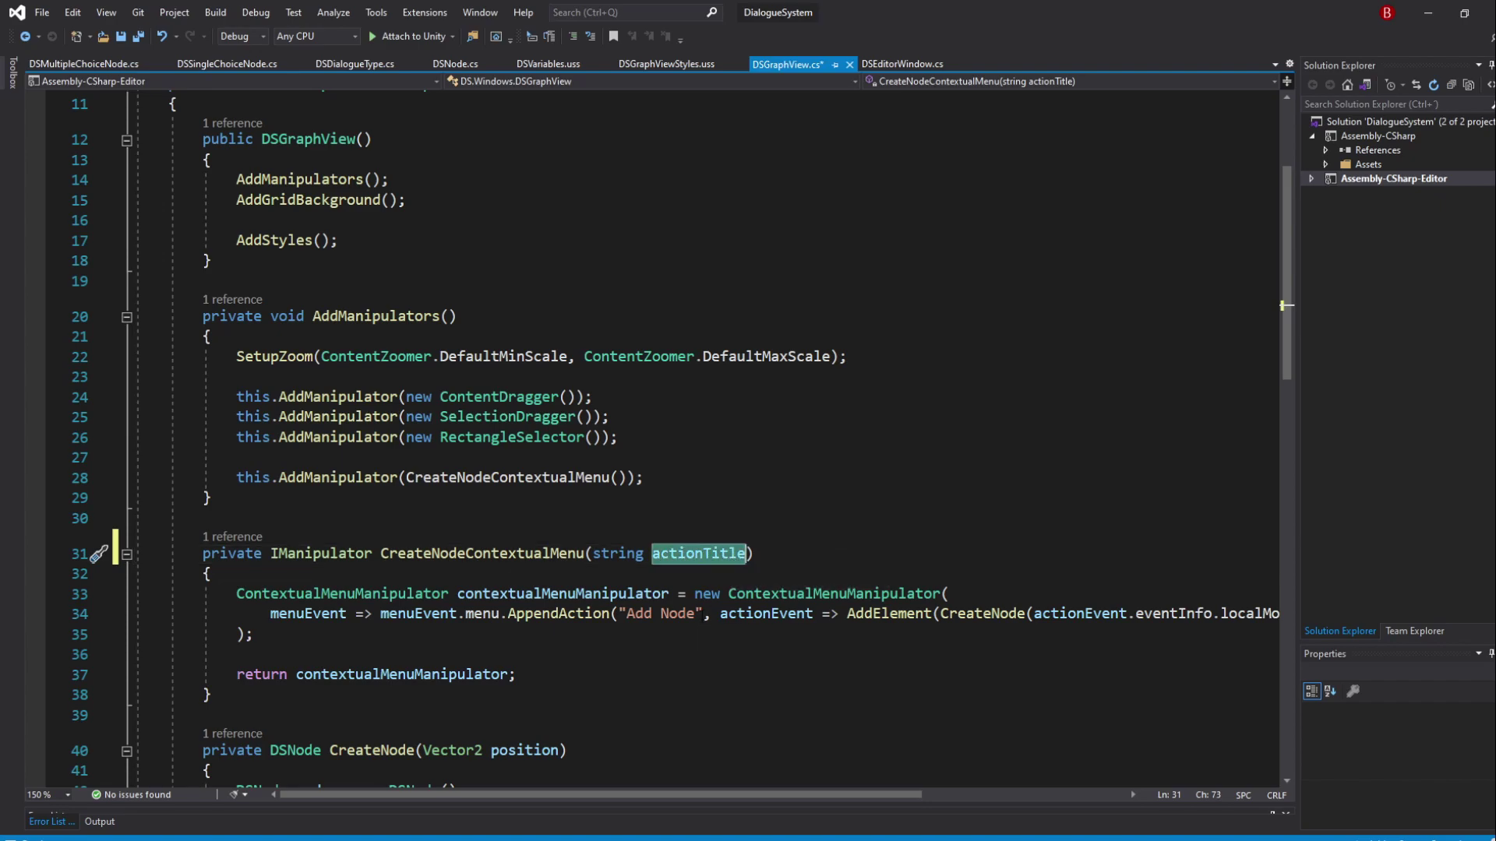
double_click(662, 614)
left_click_drag(662, 613, 619, 614)
key("ctrl+v")
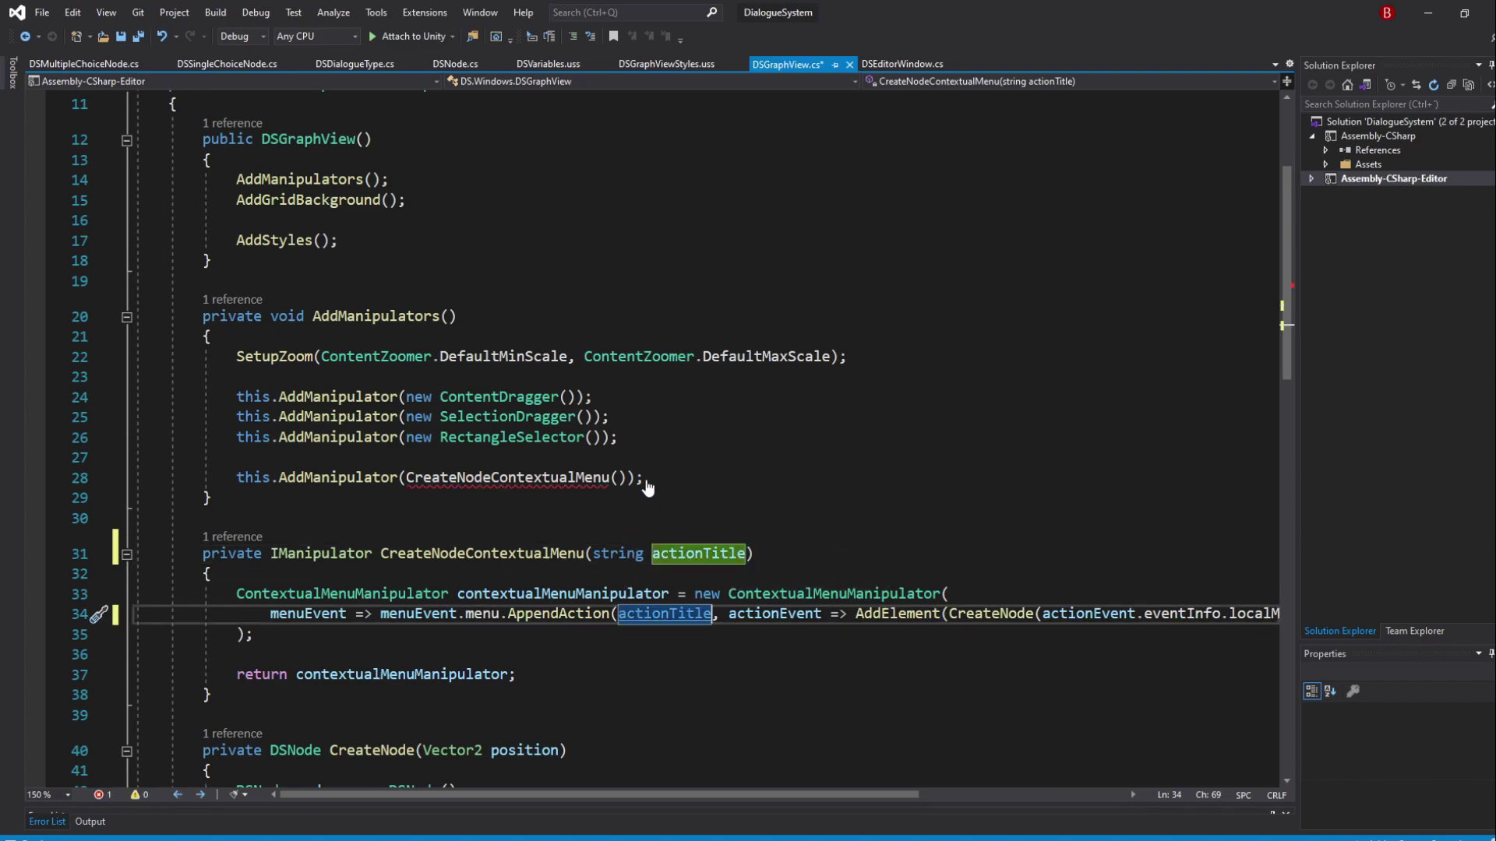
Step: Duplicate the AddManipulator line for 'Add Node (Single Choice)' and 'Add Node (Multiple Choice)'
left_click(616, 478)
type("\"")
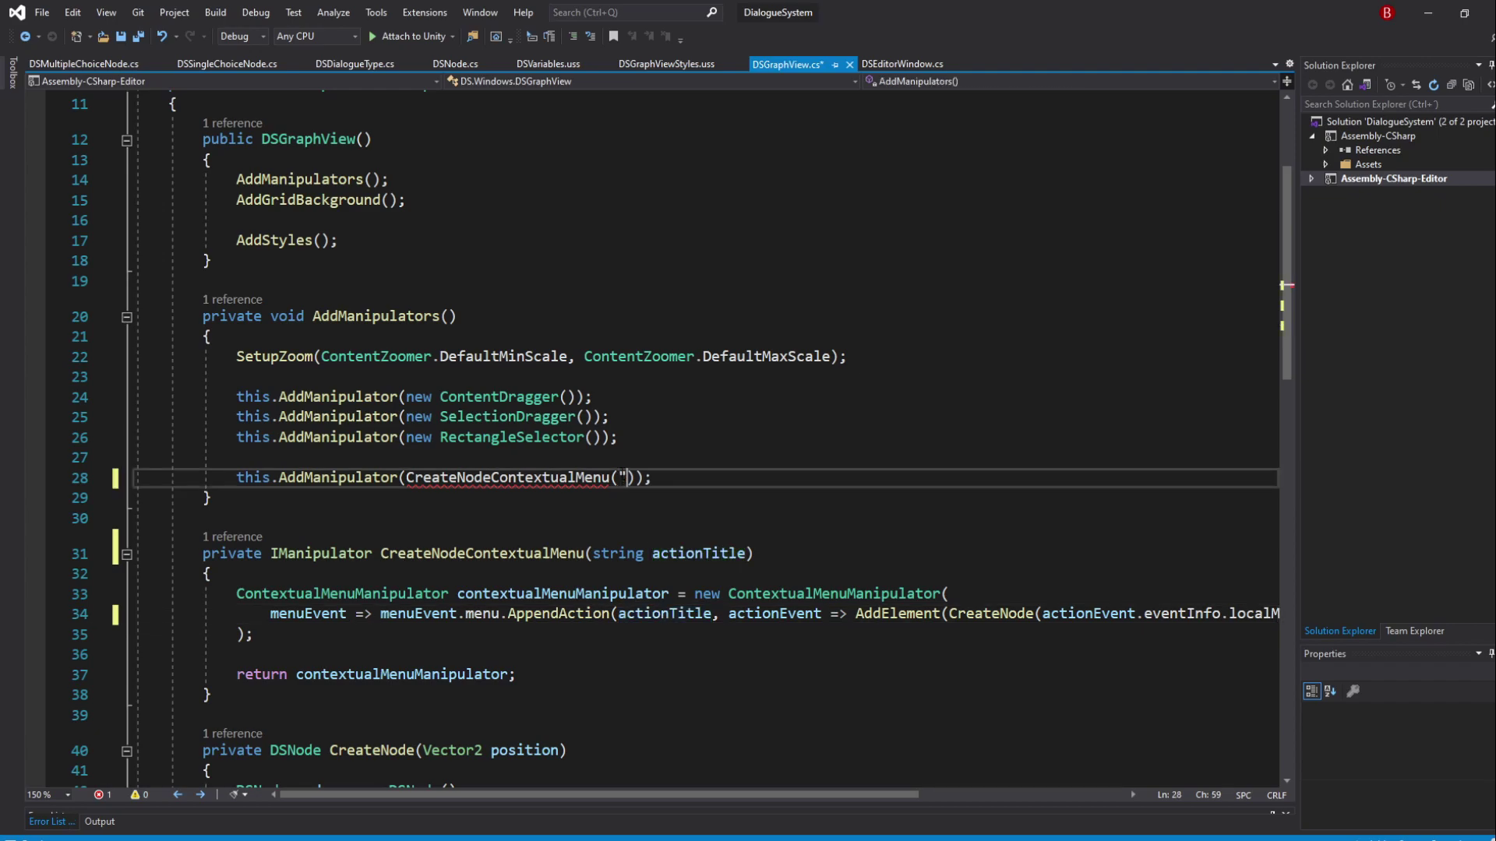
type("Add Node (")
type("Single Choice)")
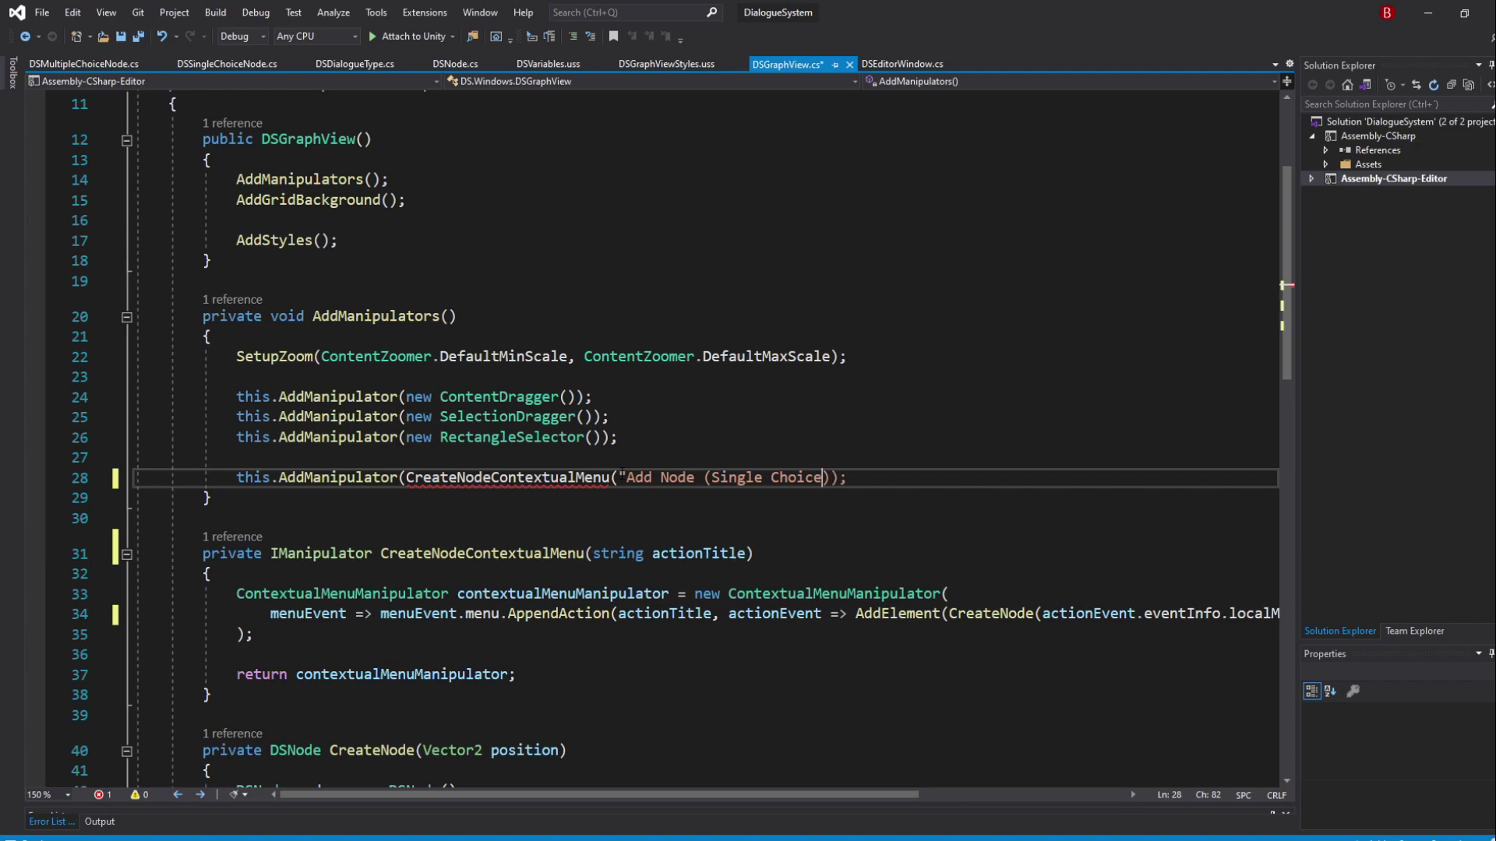
type("\"")
key("End")
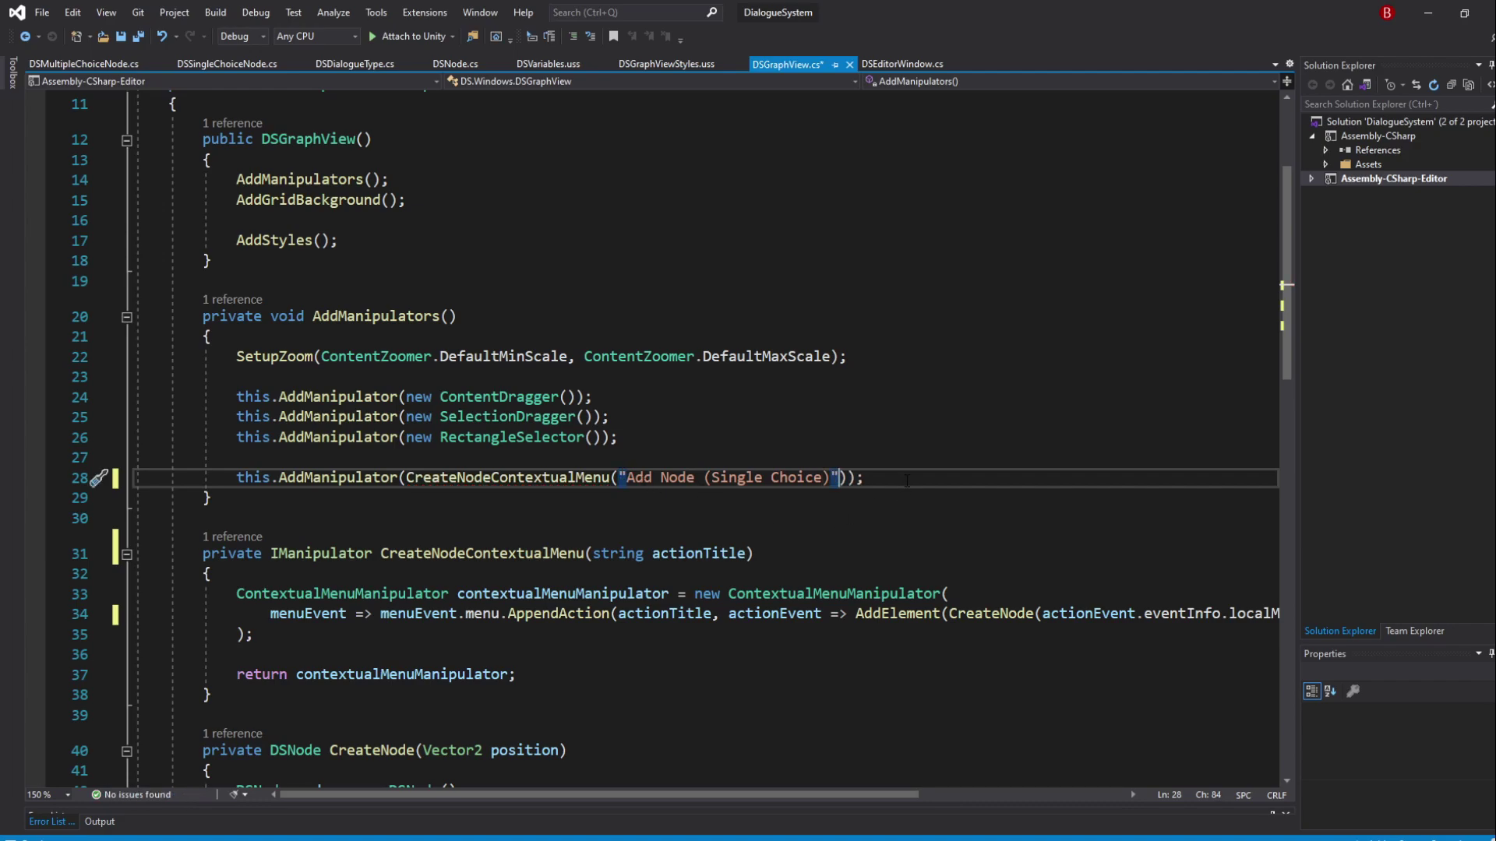
key("shift+Home")
key("ctrl+c")
key("End")
key("Return")
key("ctrl+v")
double_click(737, 499)
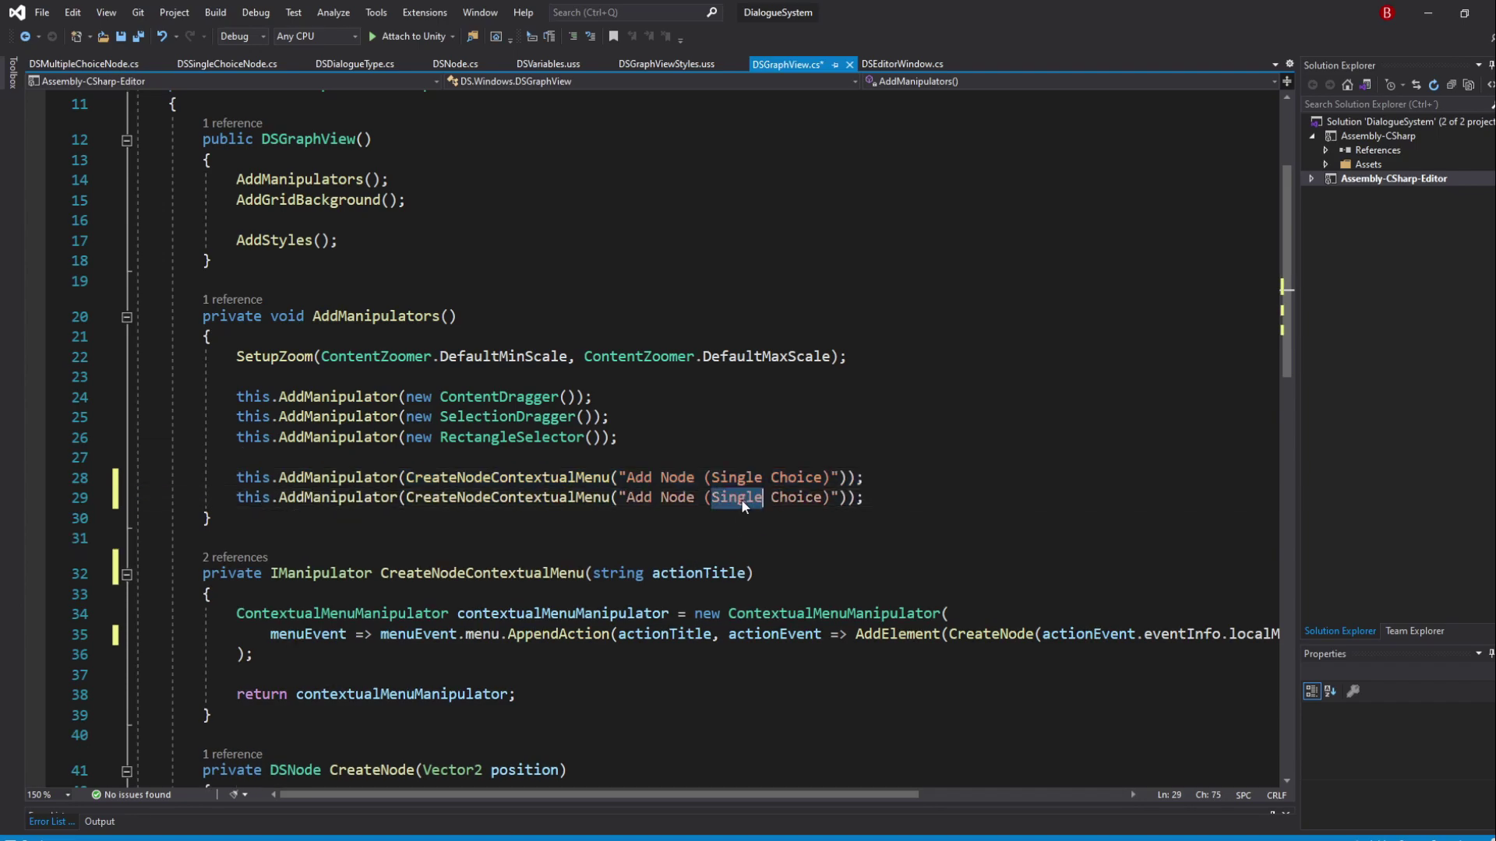
type("Multiple")
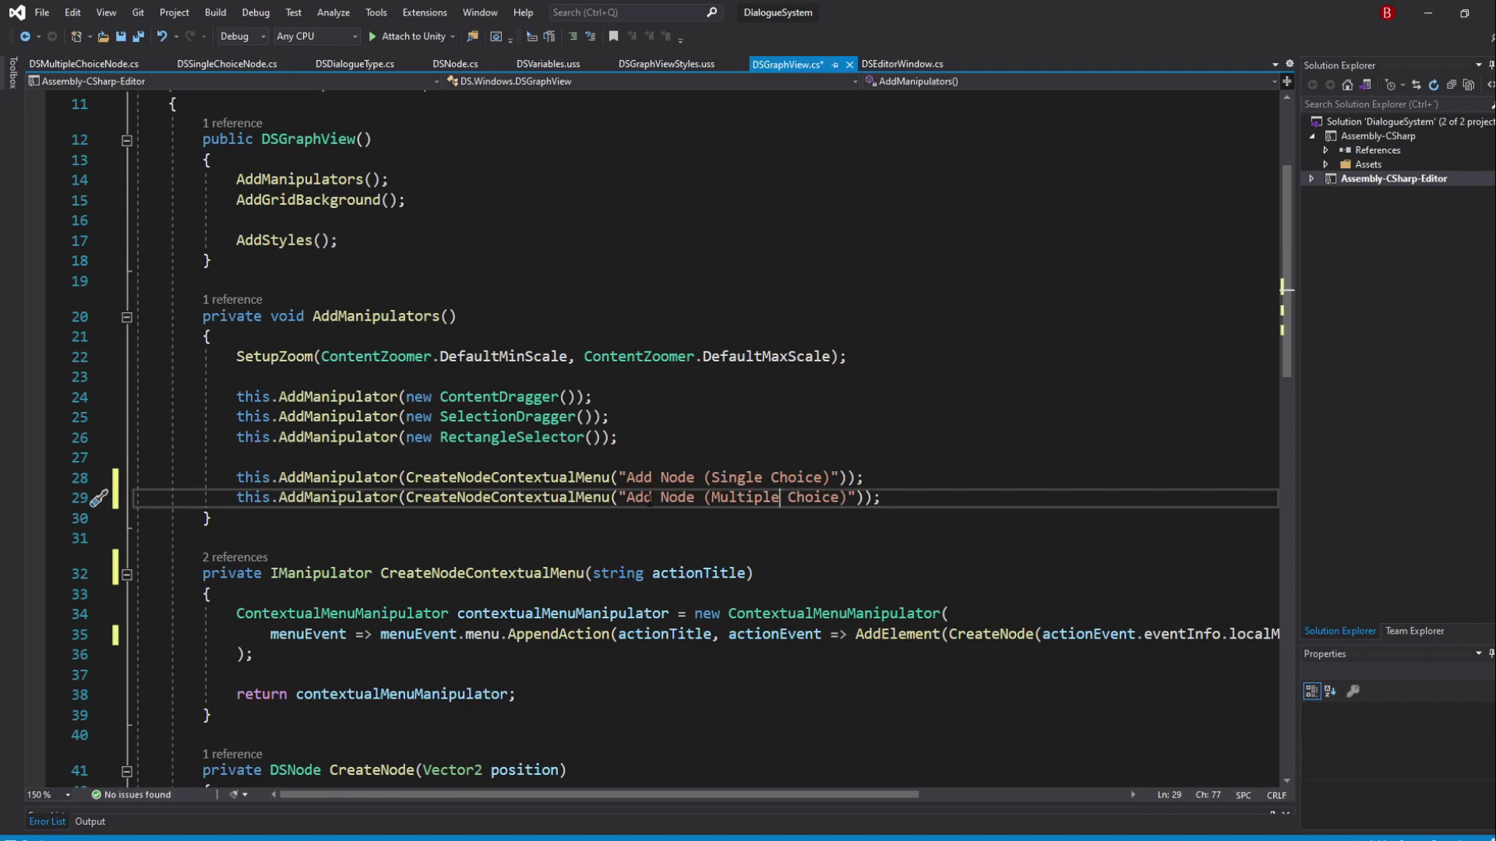
scroll(555, 488, "up", 3)
Step: Add 'using Enumerations;' below 'using Elements;'
left_click(345, 241)
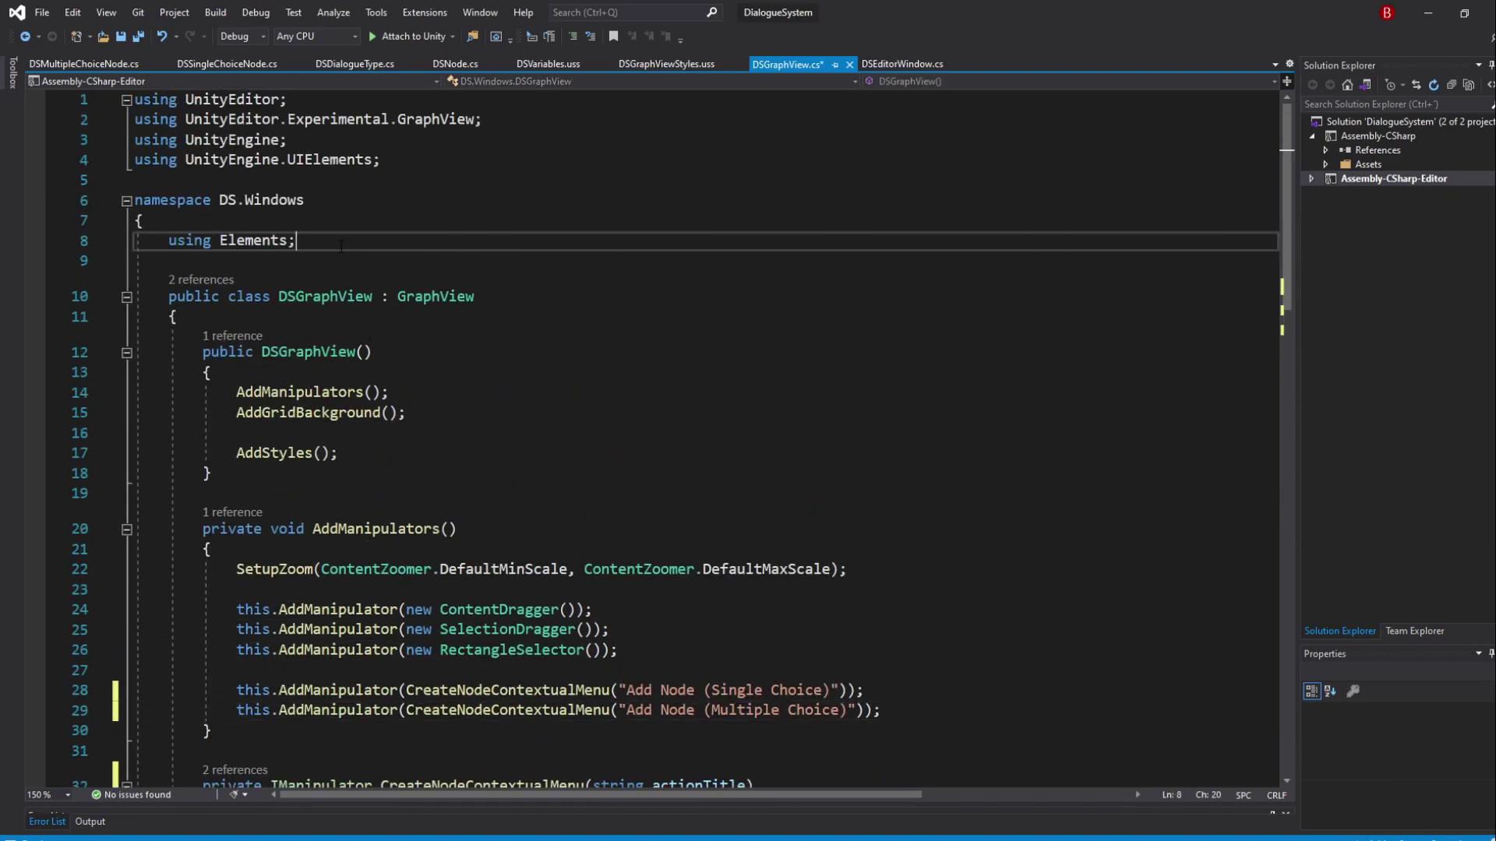
key("Return")
type("using En")
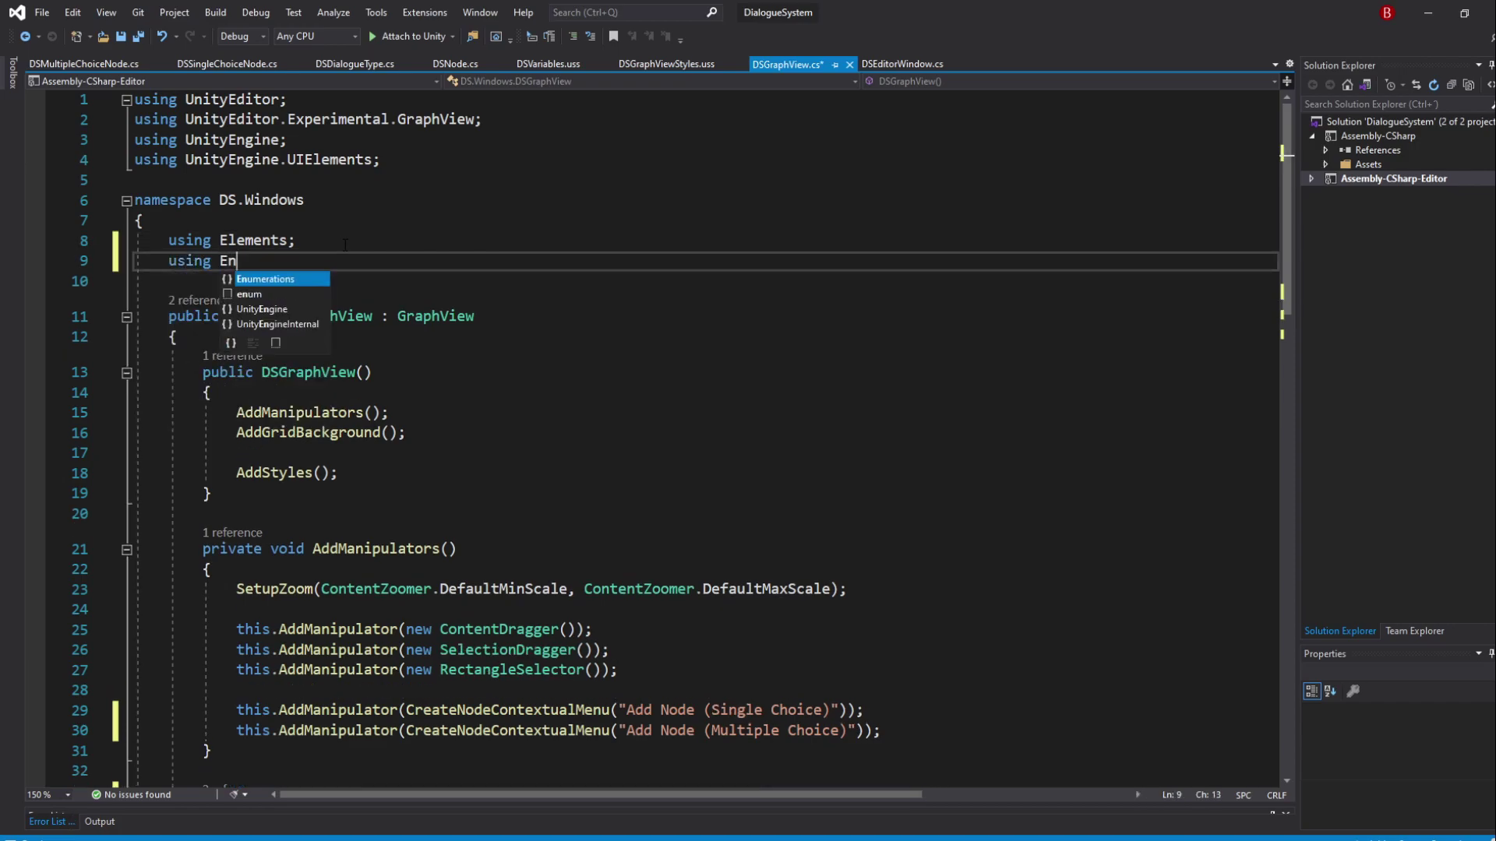
type("ume")
key("Tab")
type(";")
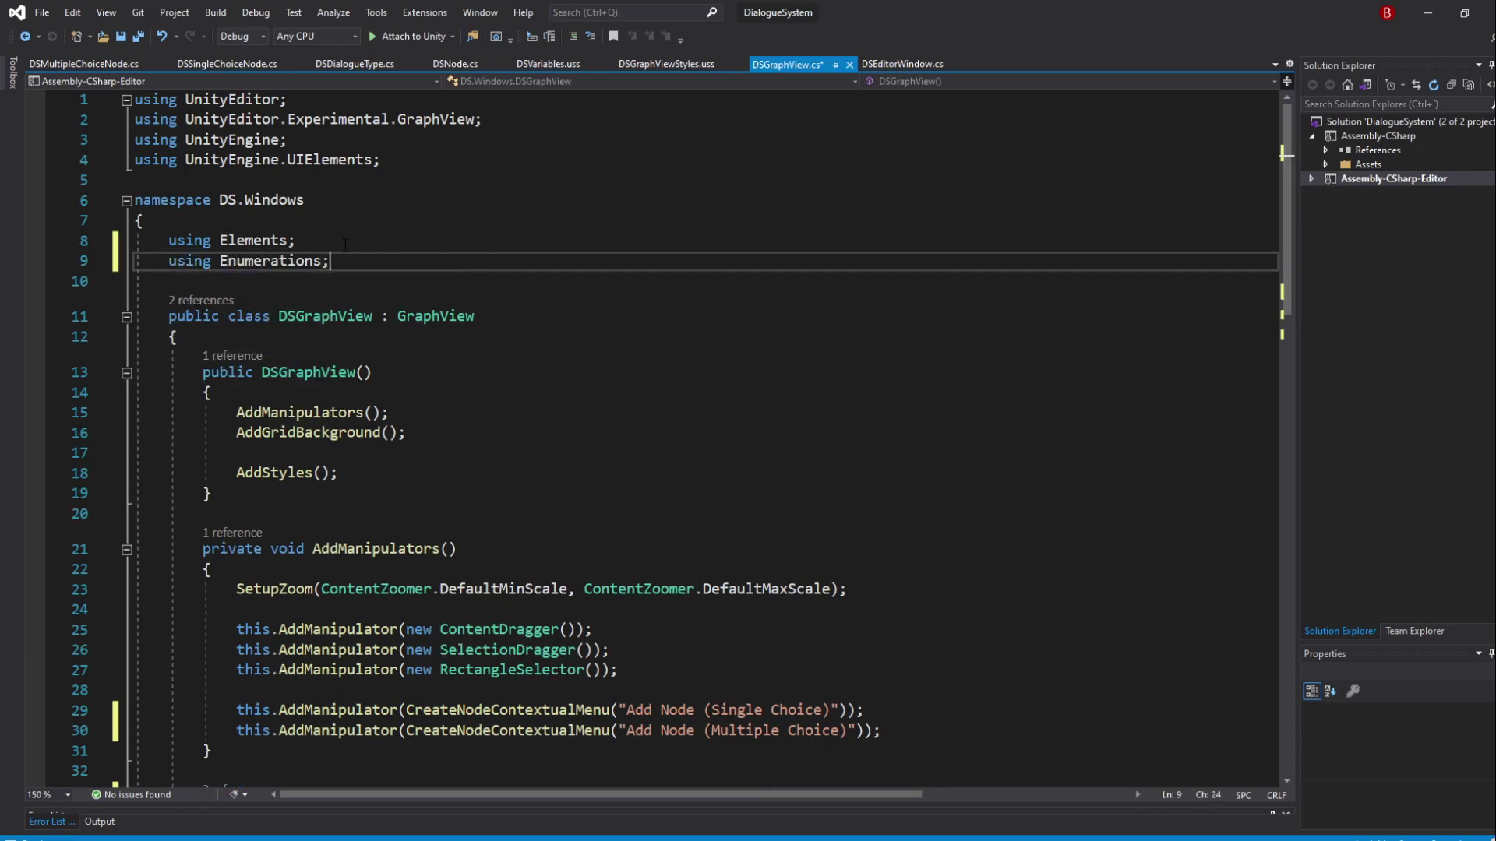
scroll(578, 497, "down", 6)
scroll(577, 497, "down", 2)
scroll(578, 497, "down", 1)
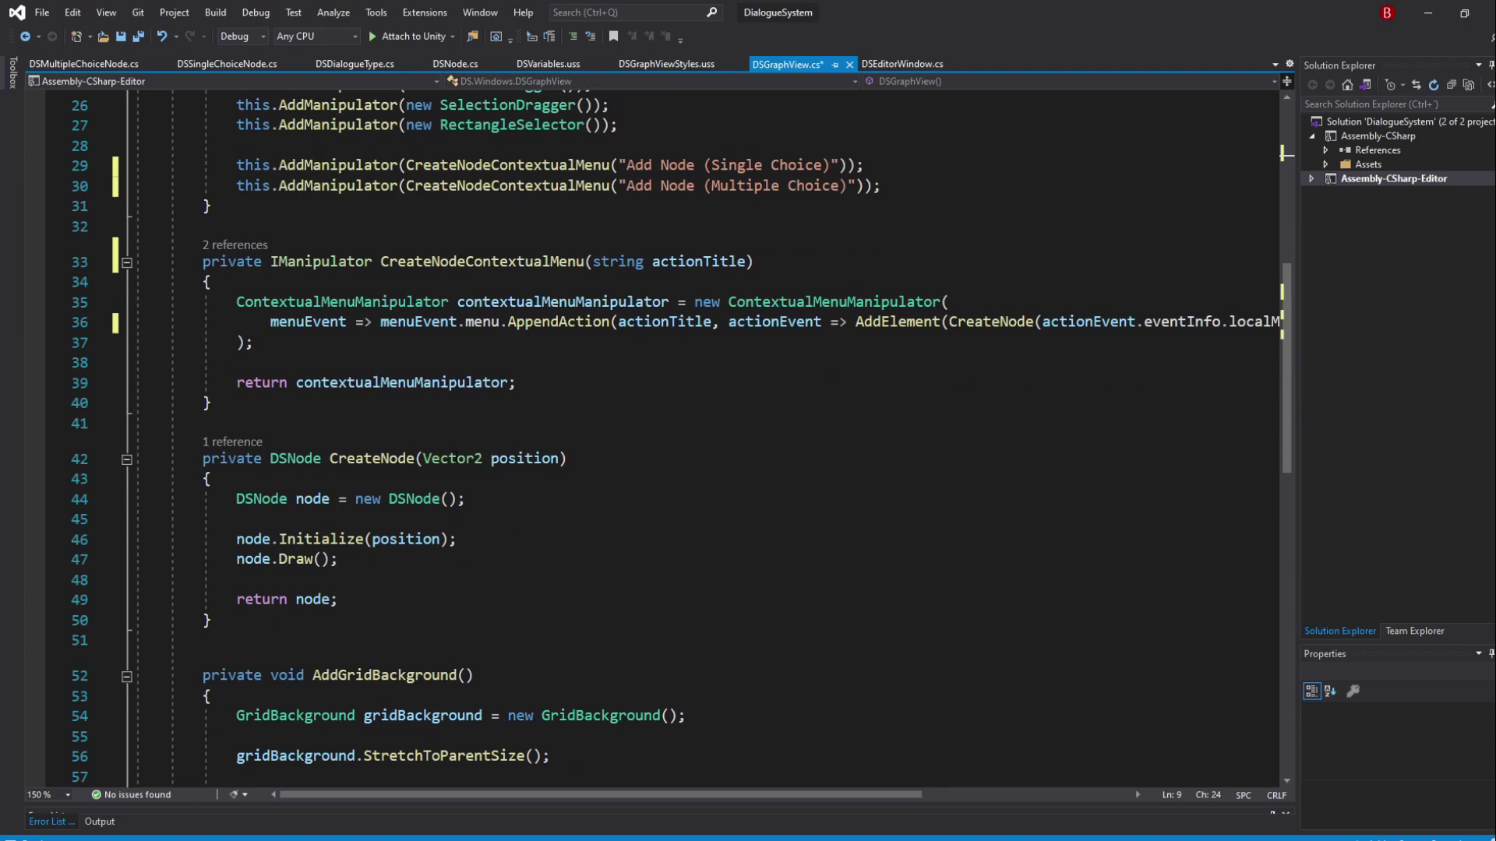
Step: Insert a 'DSDialogueType dialogueType' parameter before position in CreateNode
left_click(423, 459)
key("space")
key("Left")
type("DSD")
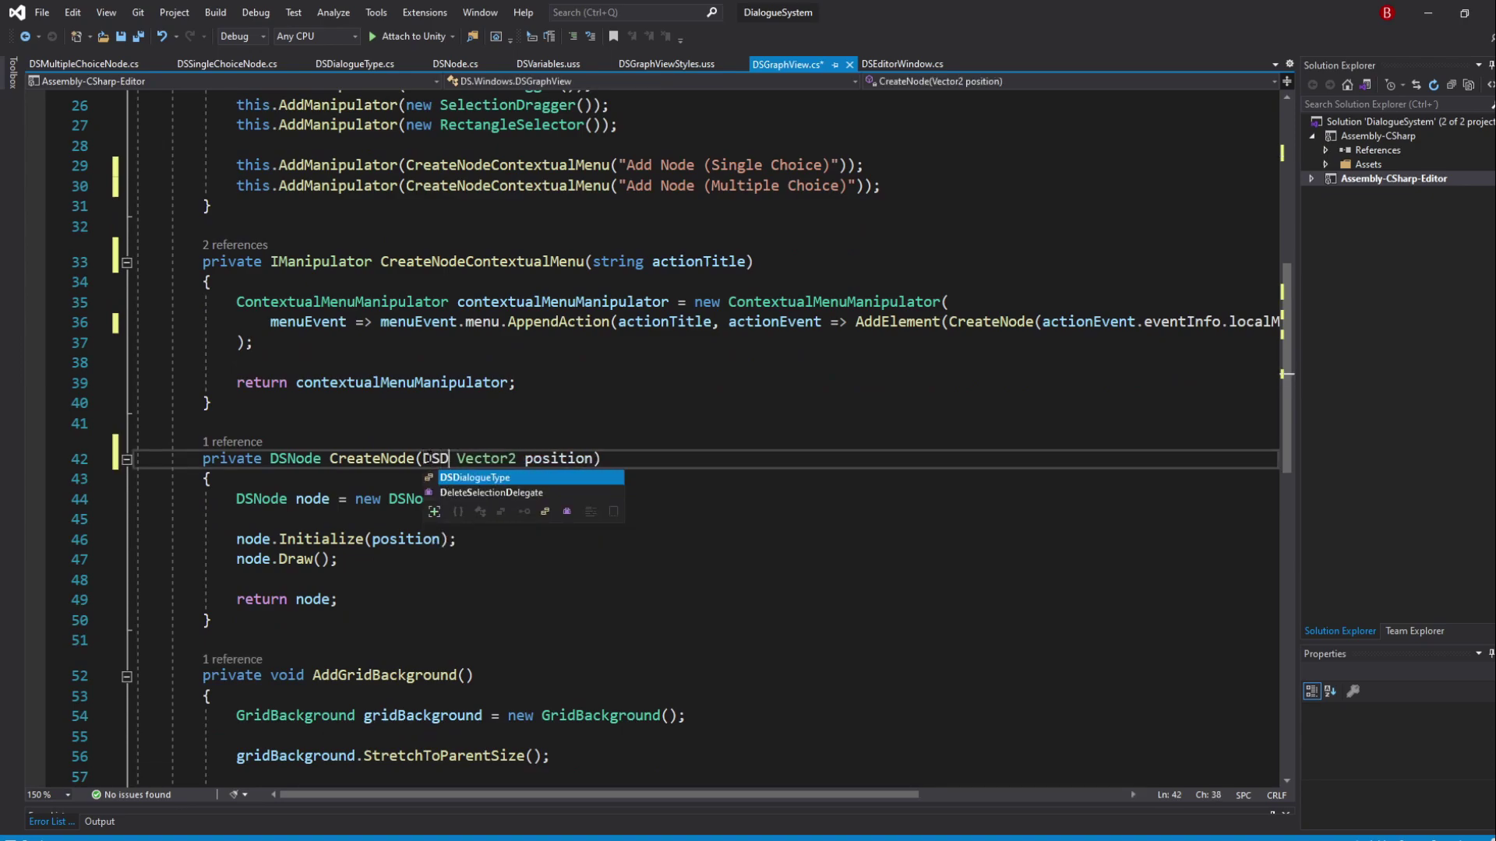
key("Tab")
type("dialo")
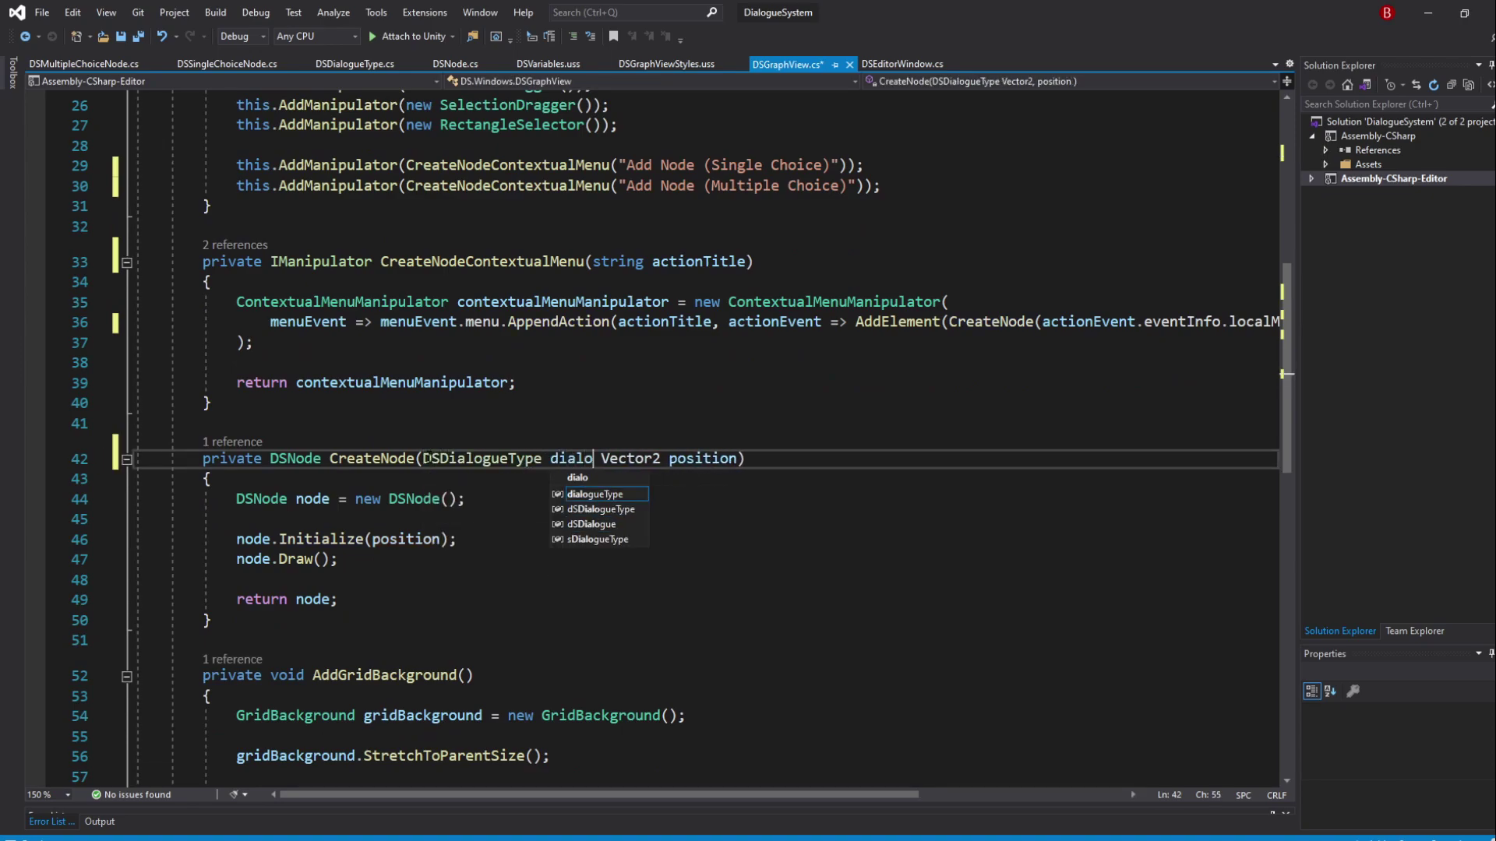
type("gueType,")
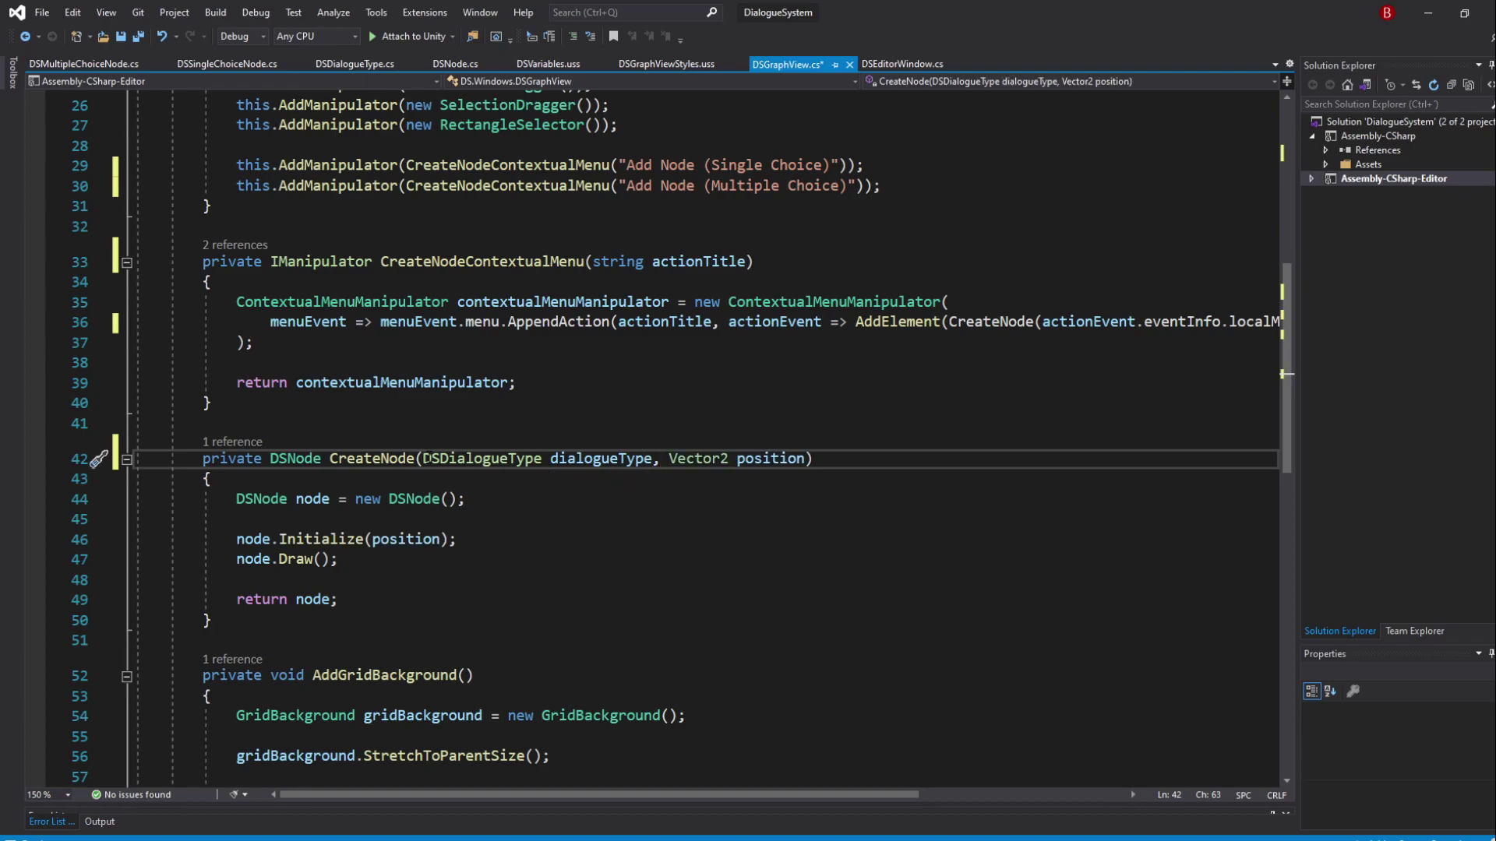
left_click(503, 505)
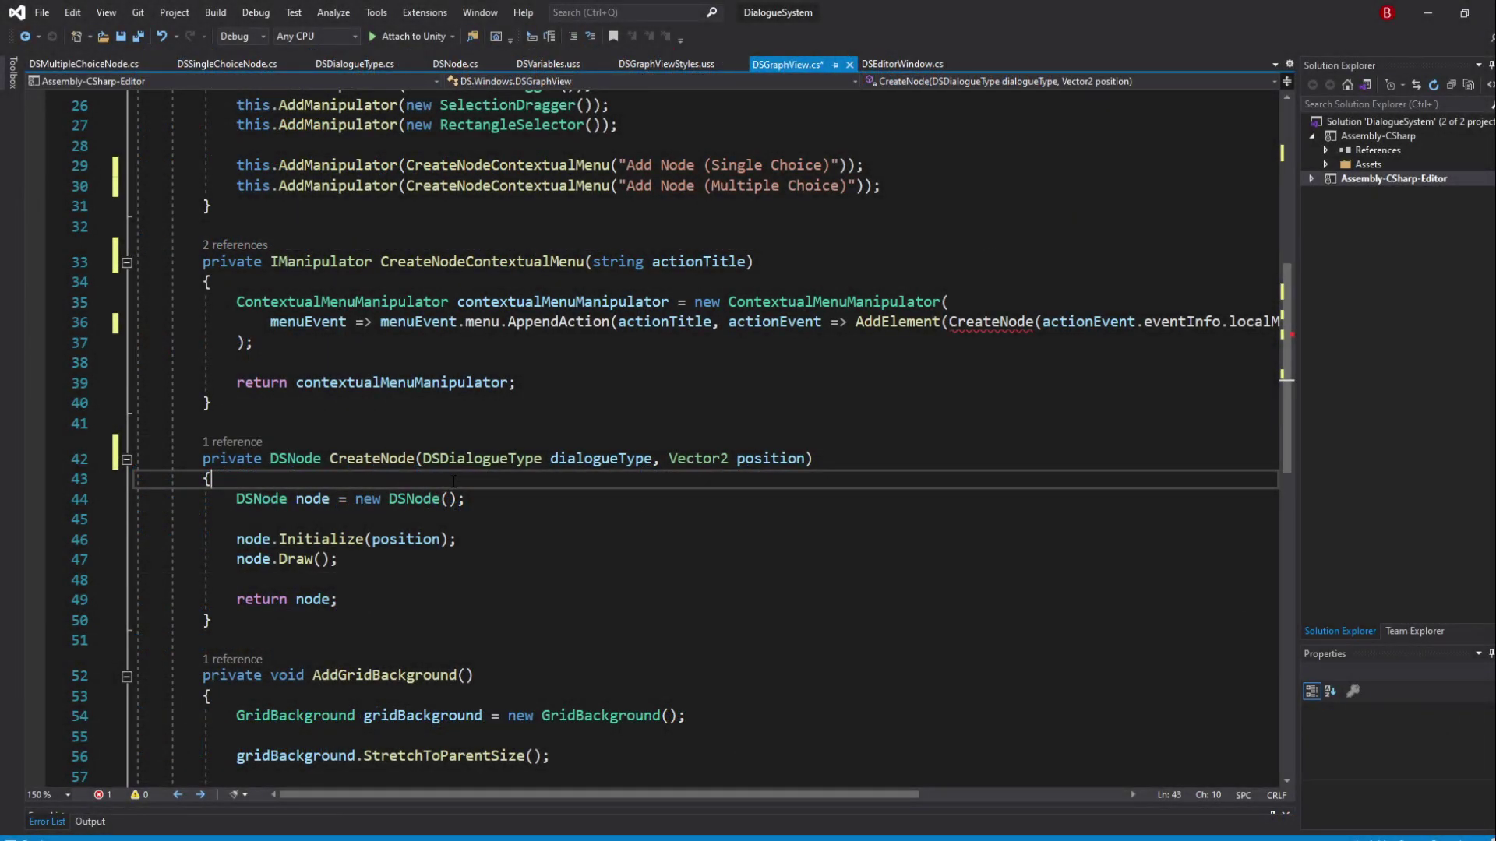
Step: Start a new line in CreateNode and move 'using System' to the top of the file
key("Return")
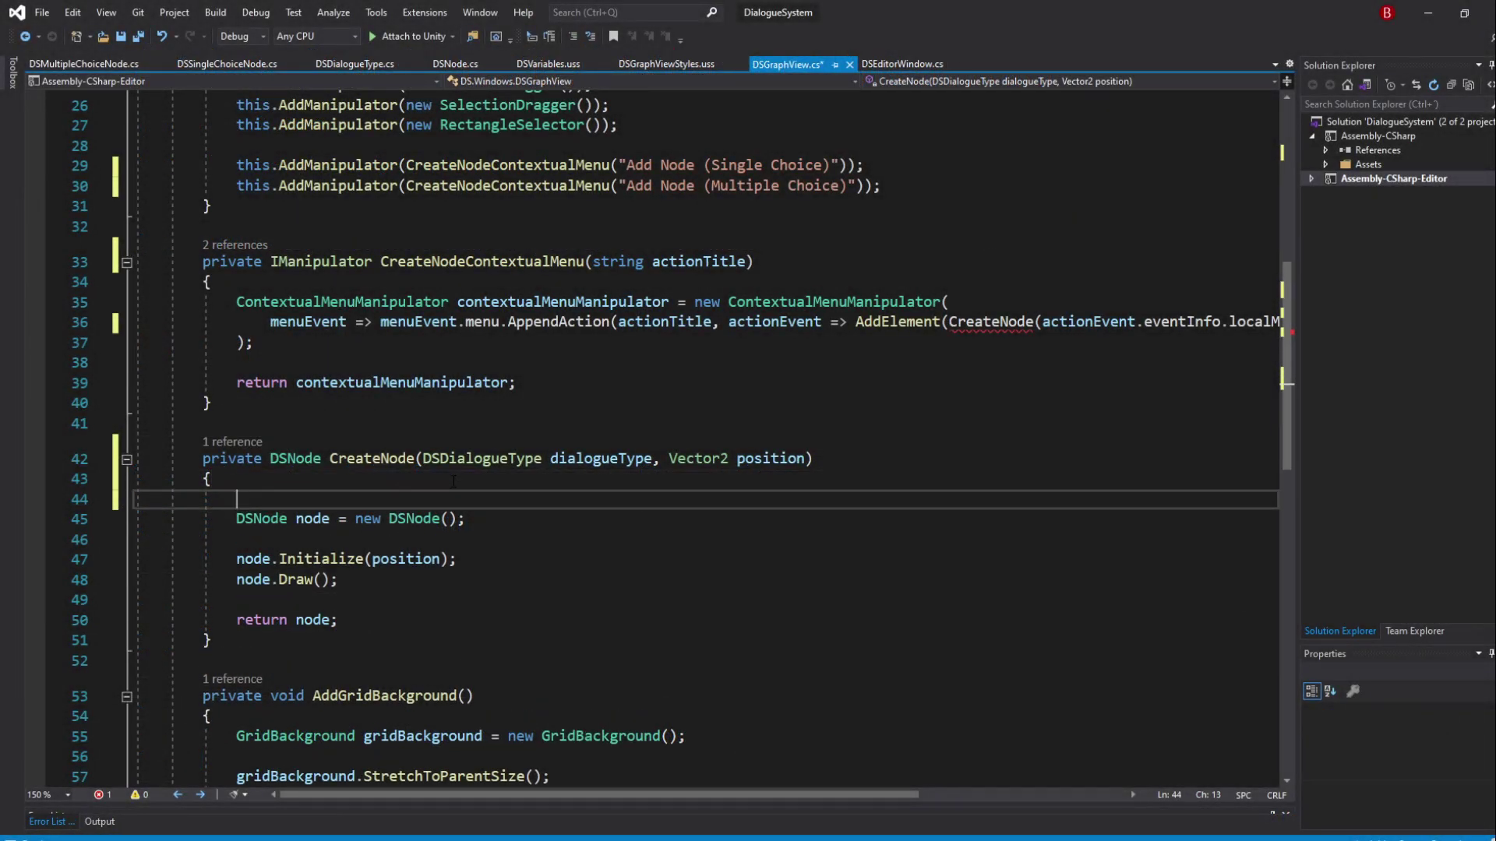
type("Type")
key("Escape")
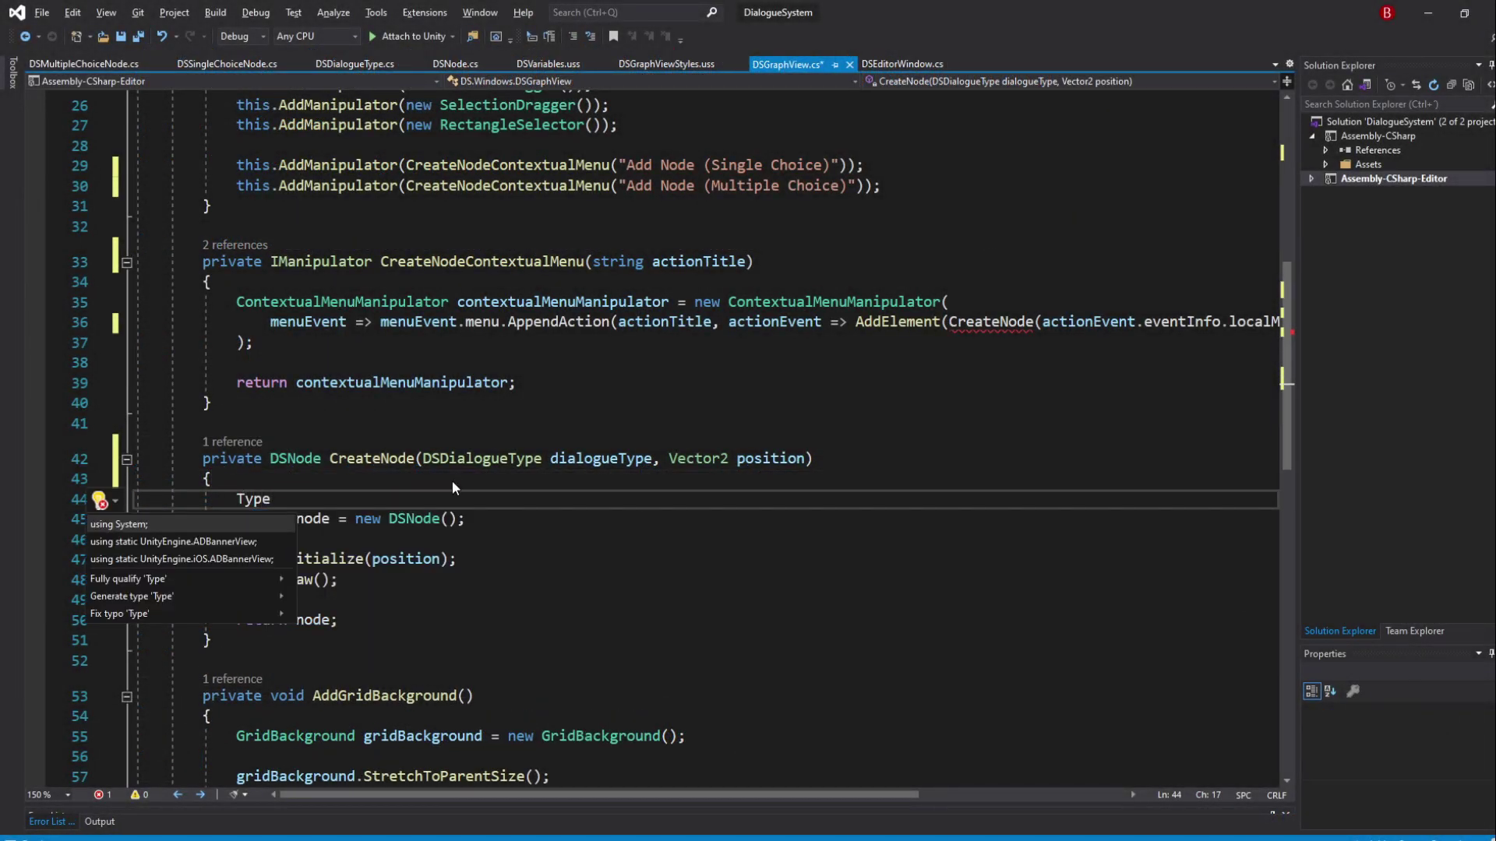
scroll(452, 481, "up", 2)
scroll(453, 481, "up", 2)
scroll(701, 433, "up", 5)
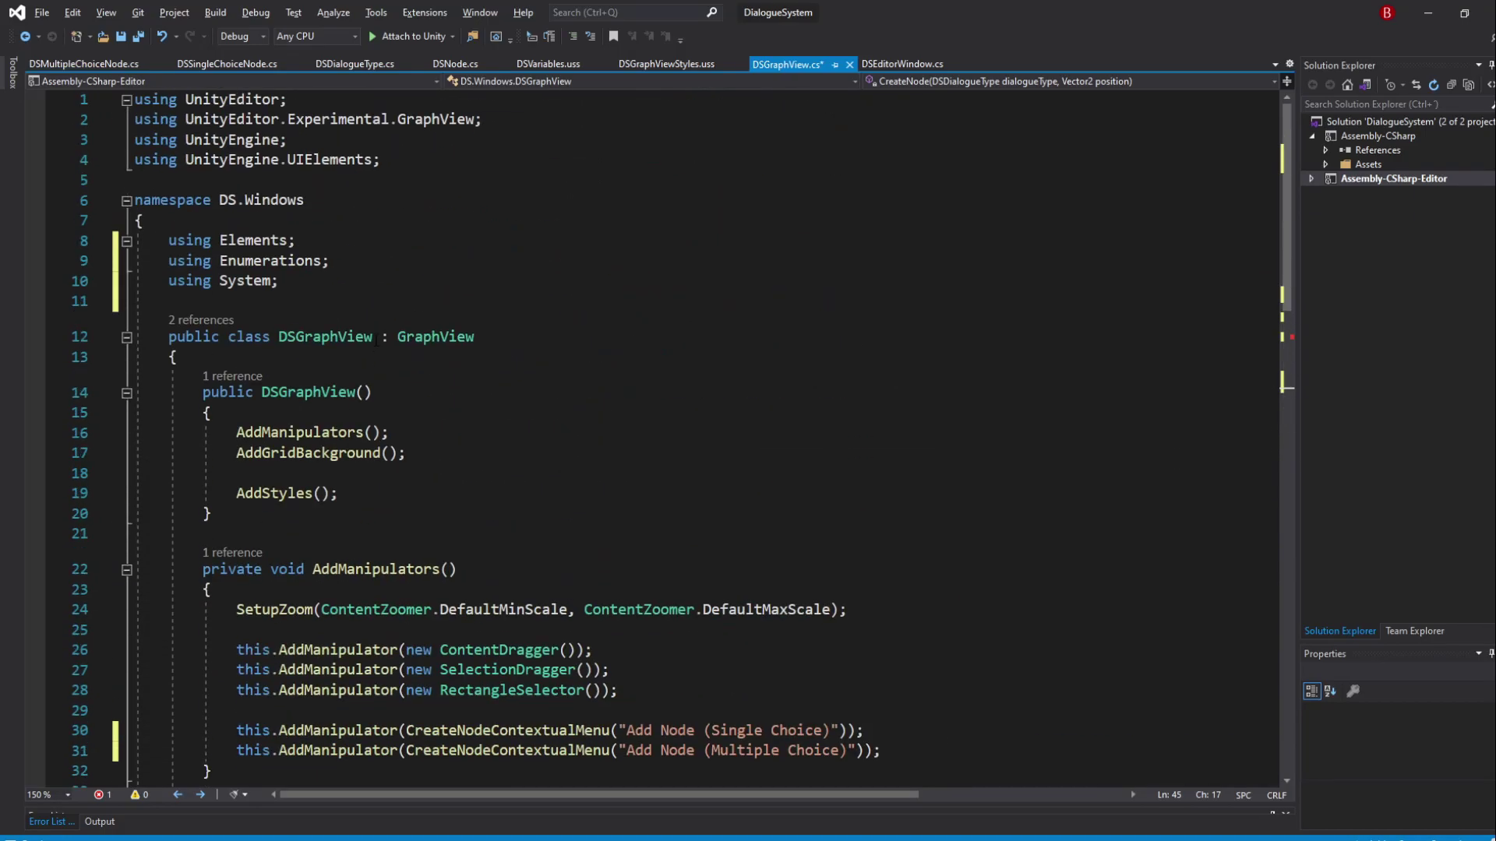
left_click(278, 281)
key("shift+Home")
key("BackSpace")
key("BackSpace")
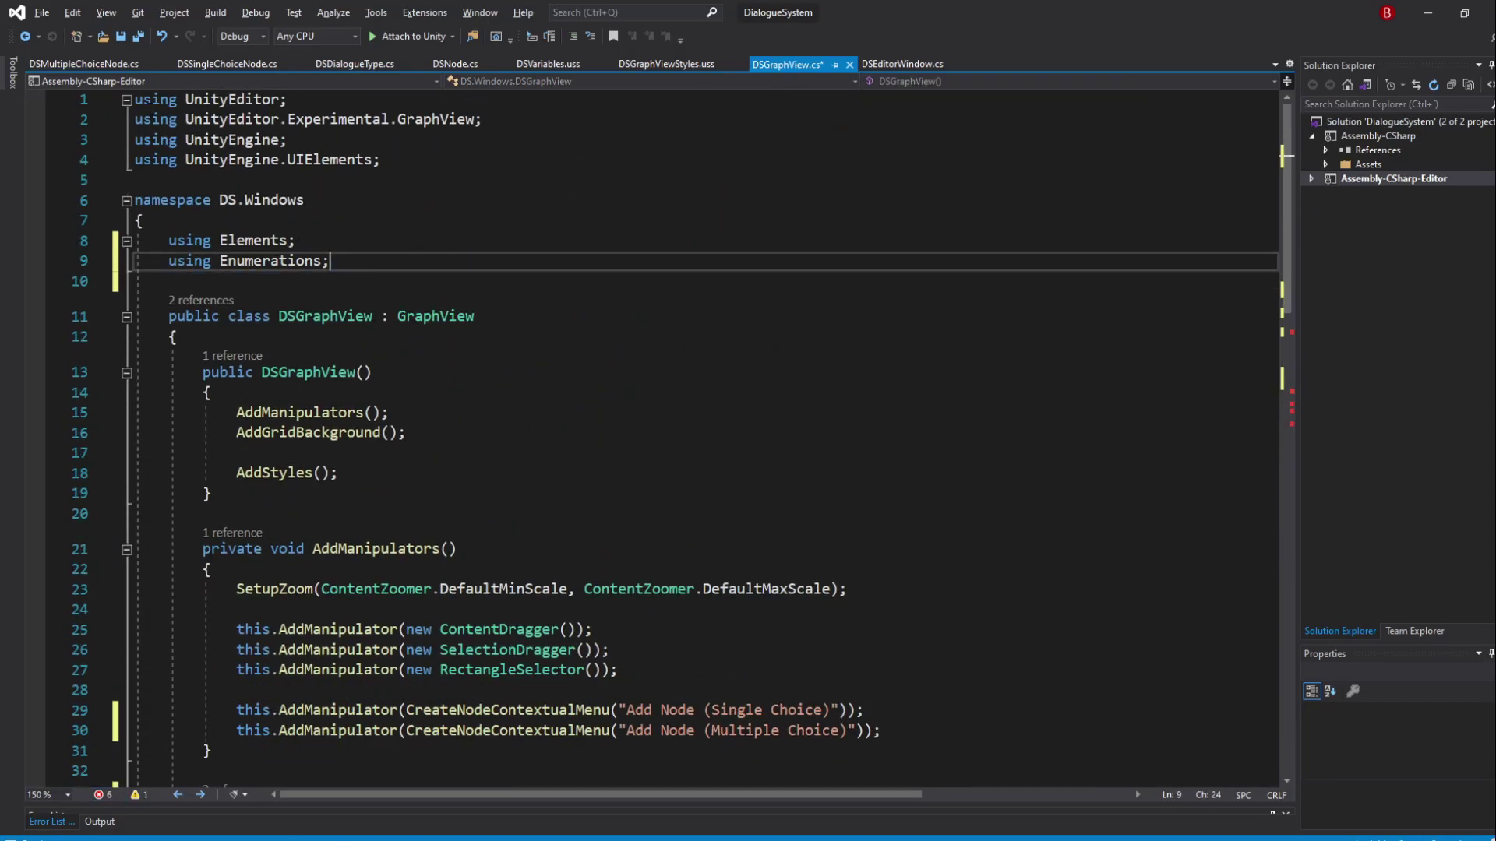
key("ctrl+Home")
type("using System;")
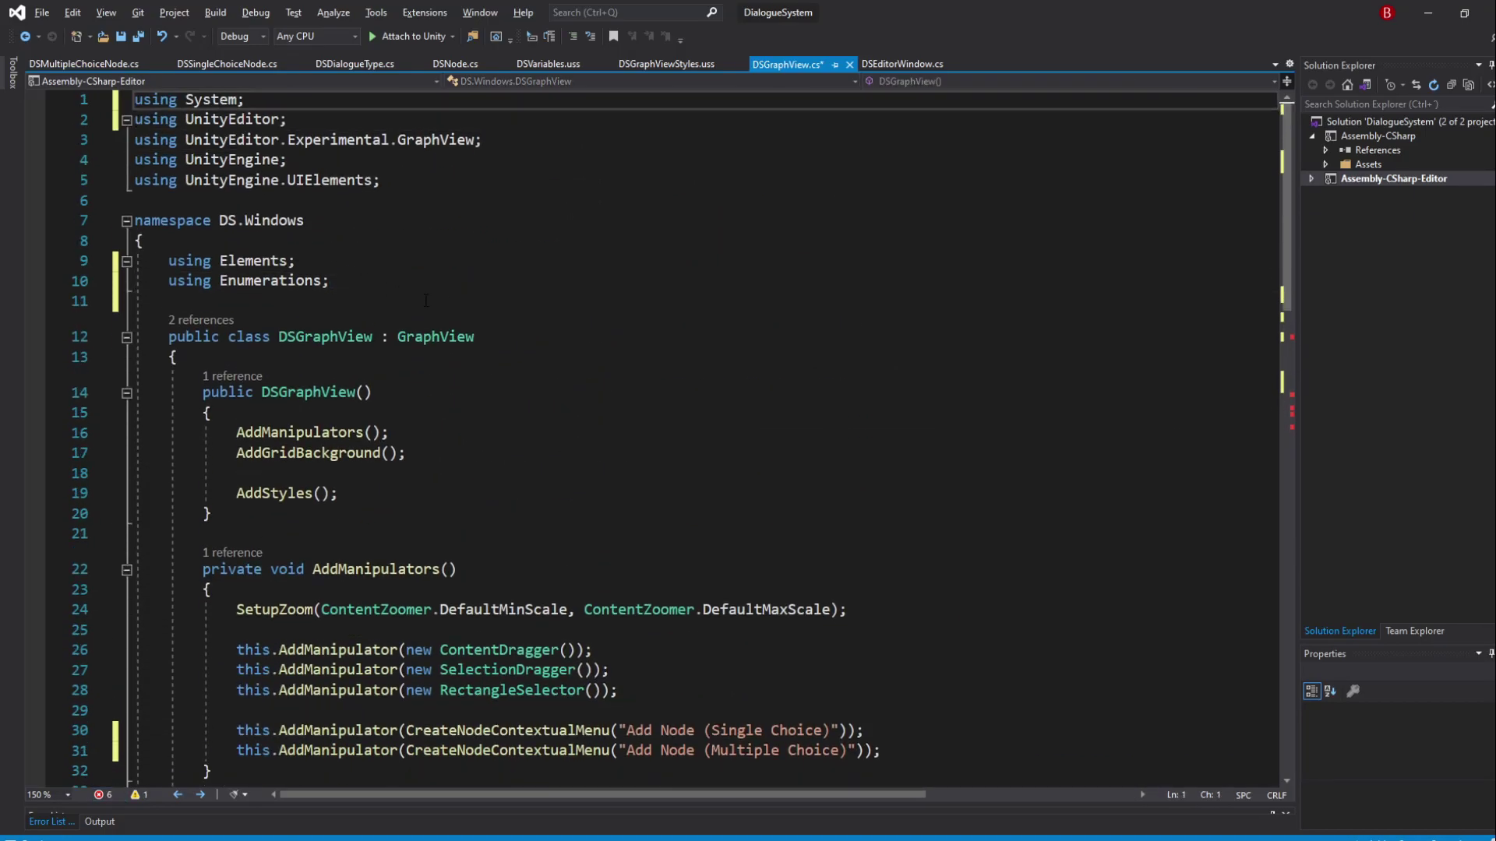
scroll(433, 316, "down", 8)
type("Type")
scroll(444, 351, "down", 3)
Step: Complete 'Type nodeType = Type.GetType($"DS.Elements.DS{dialogueType}Node");'
left_click(459, 399)
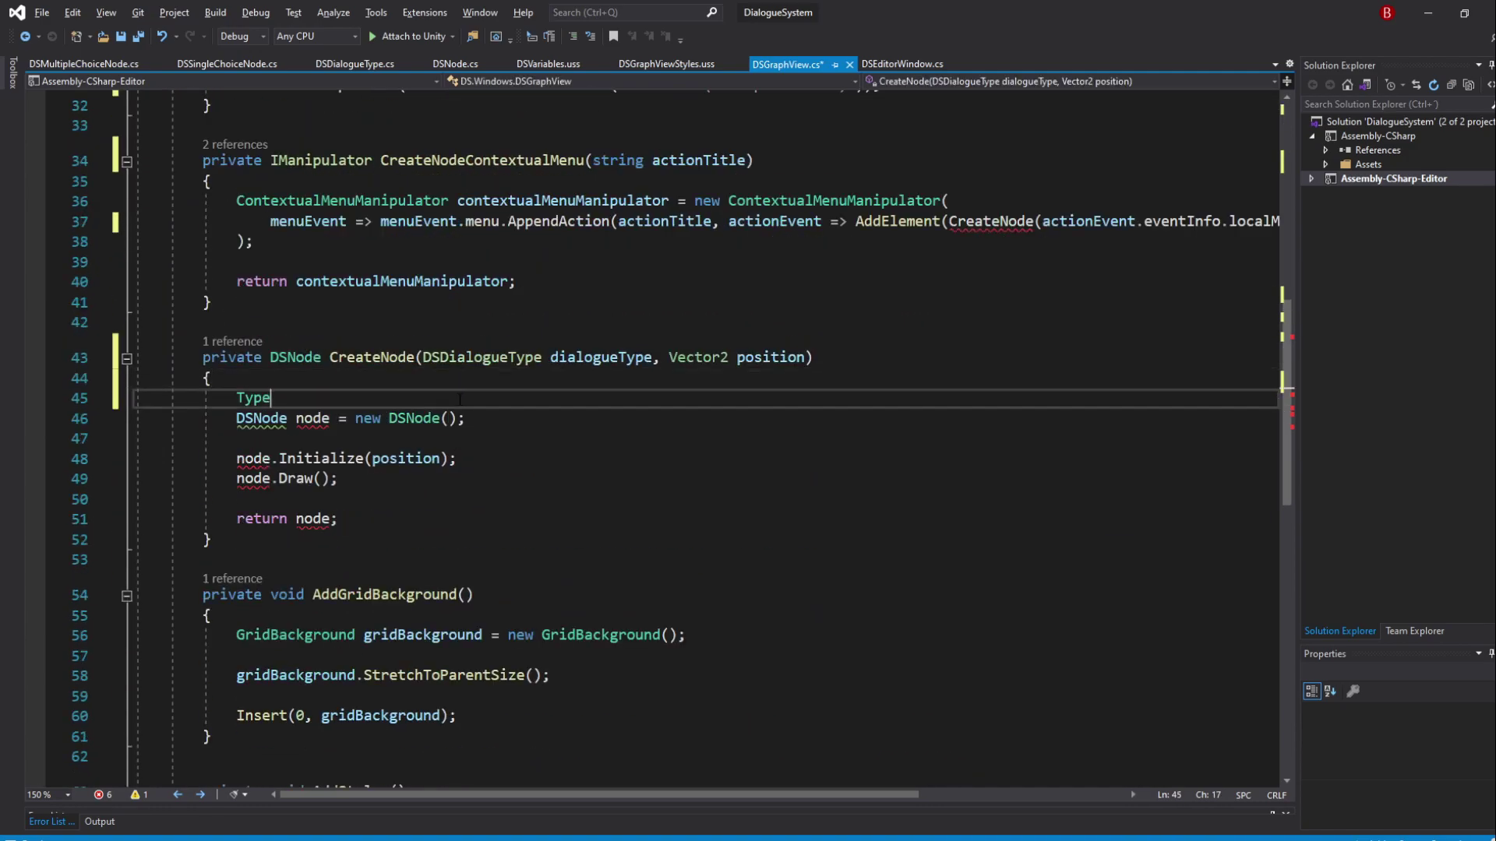
type(" nod")
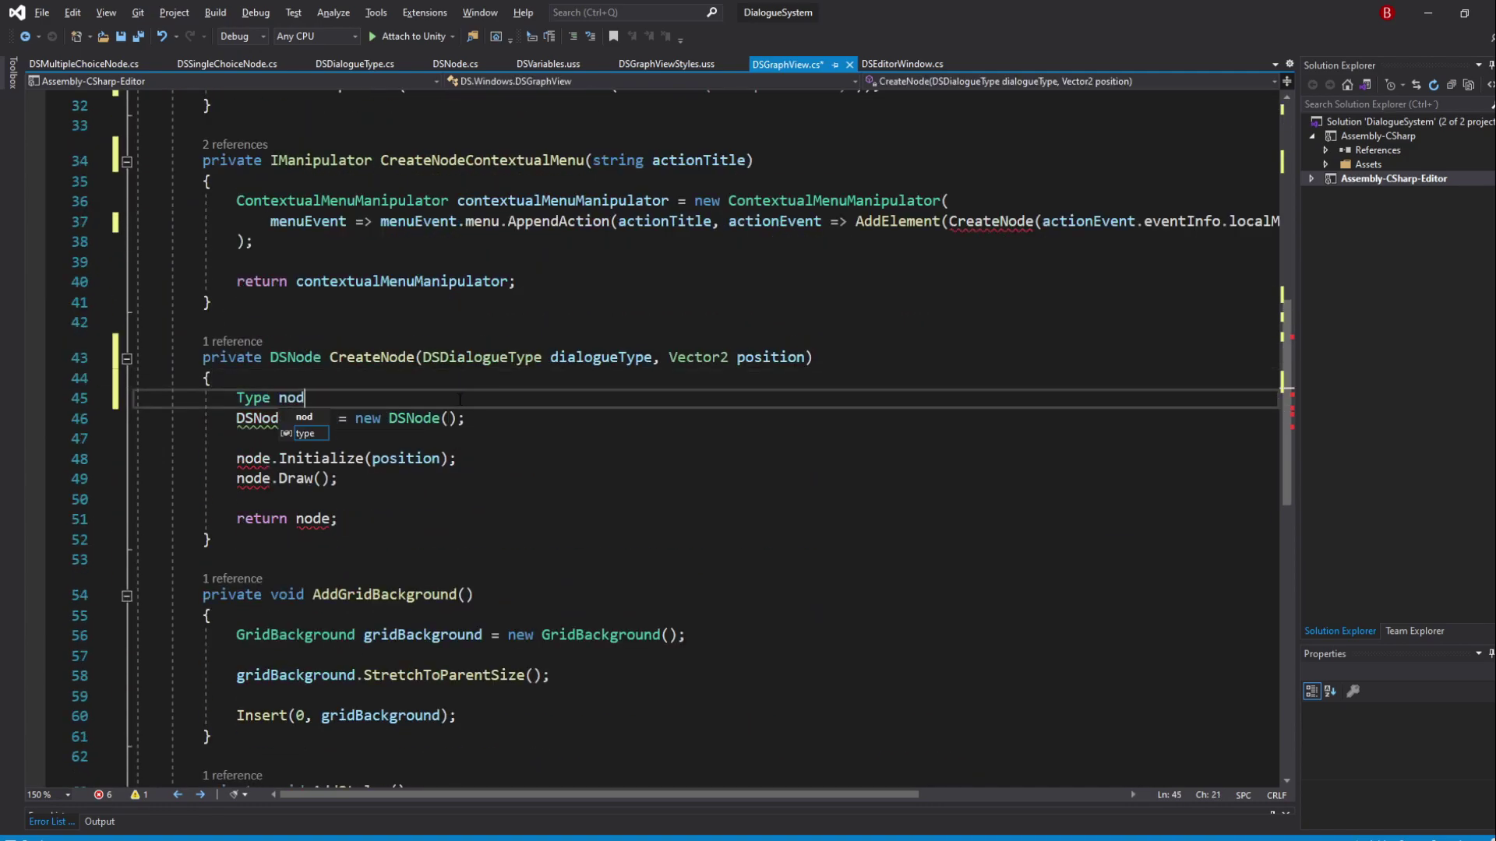
type("eType ")
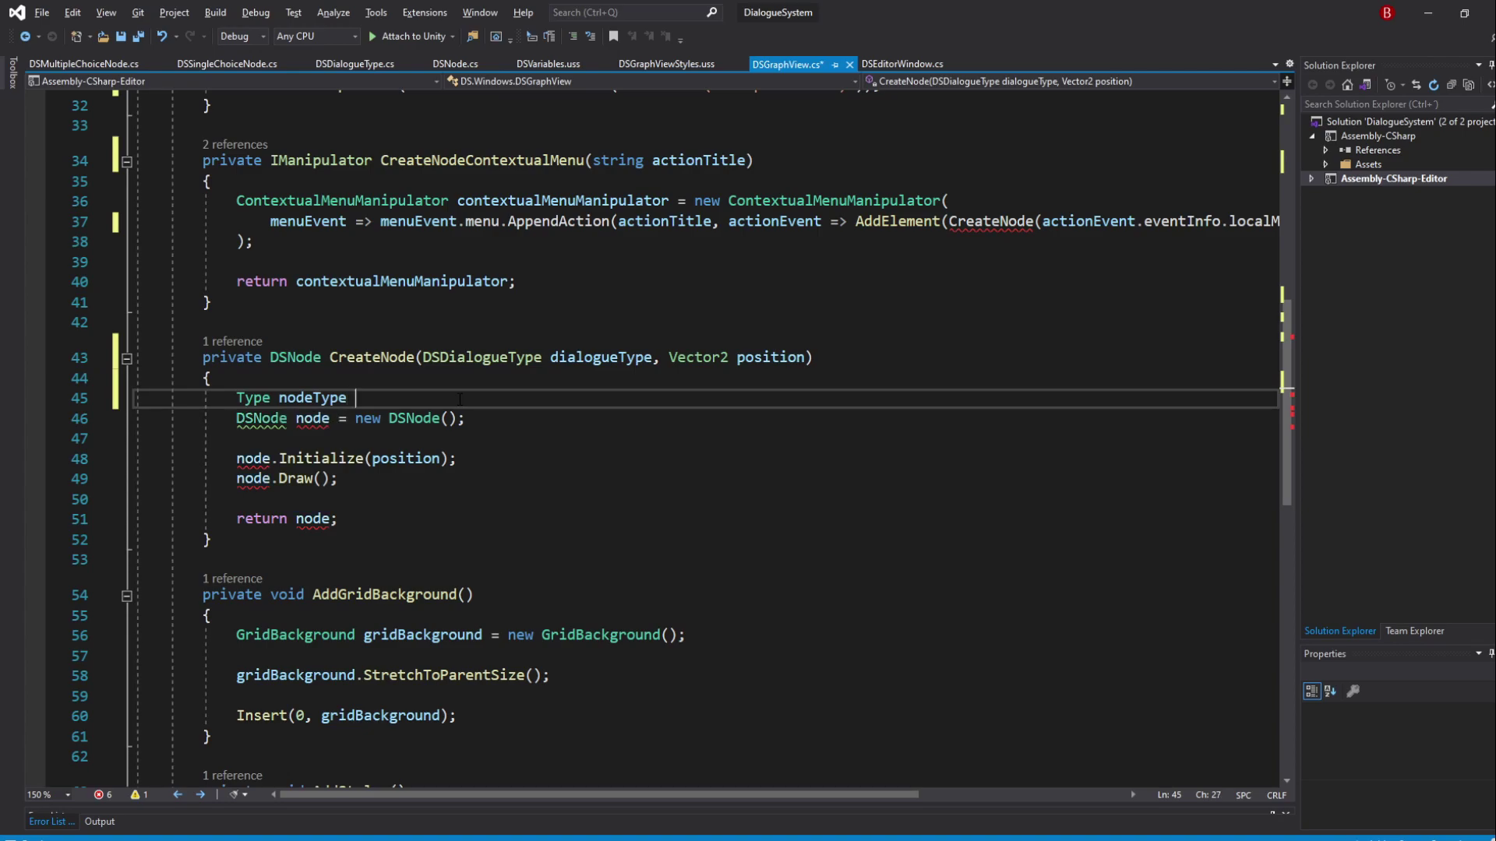
type("= Ty")
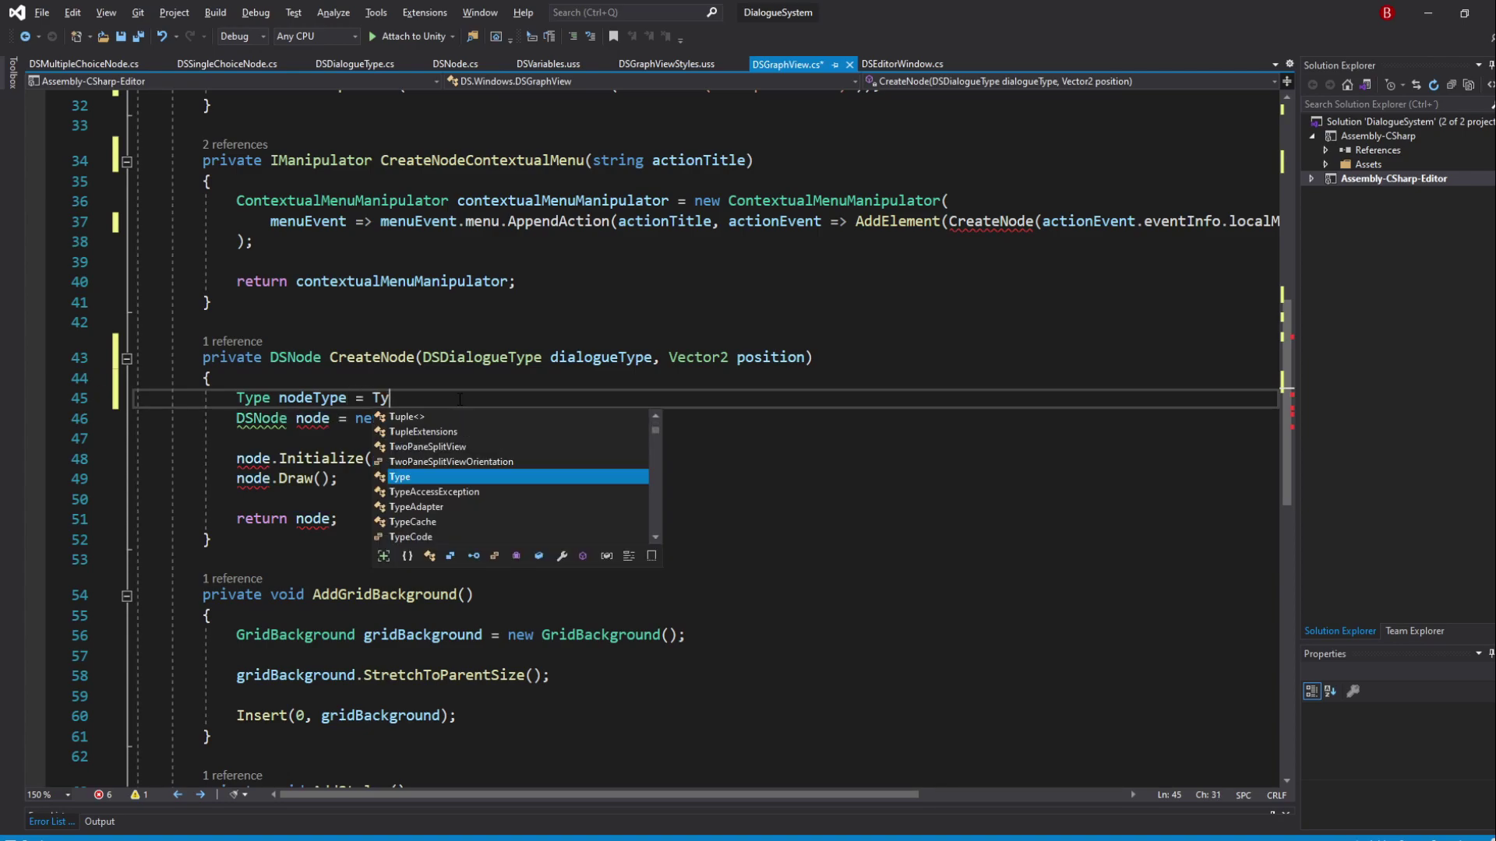
type("pe.GetType(")
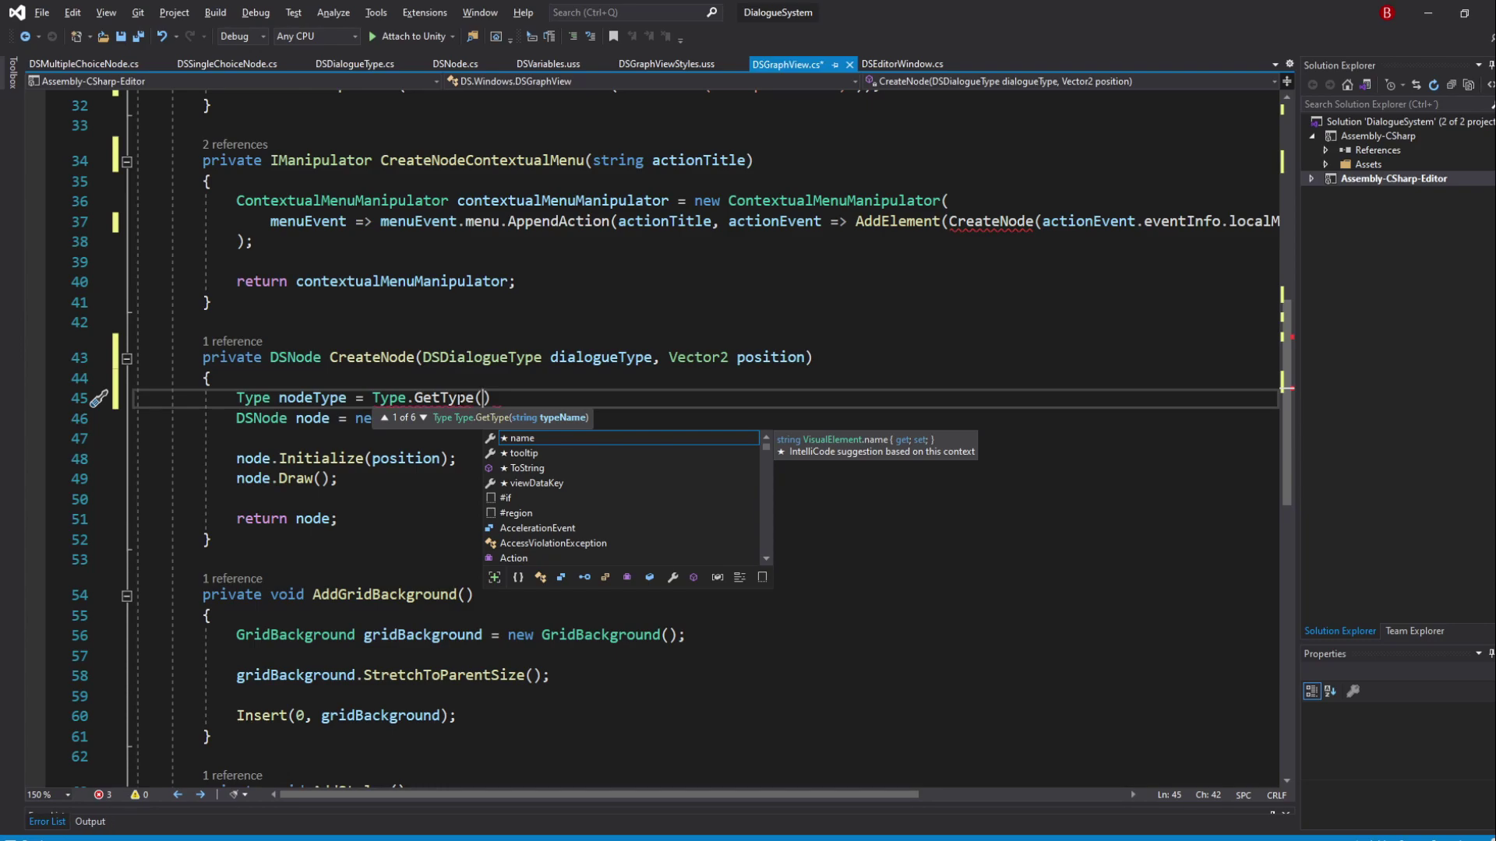
type("$\"")
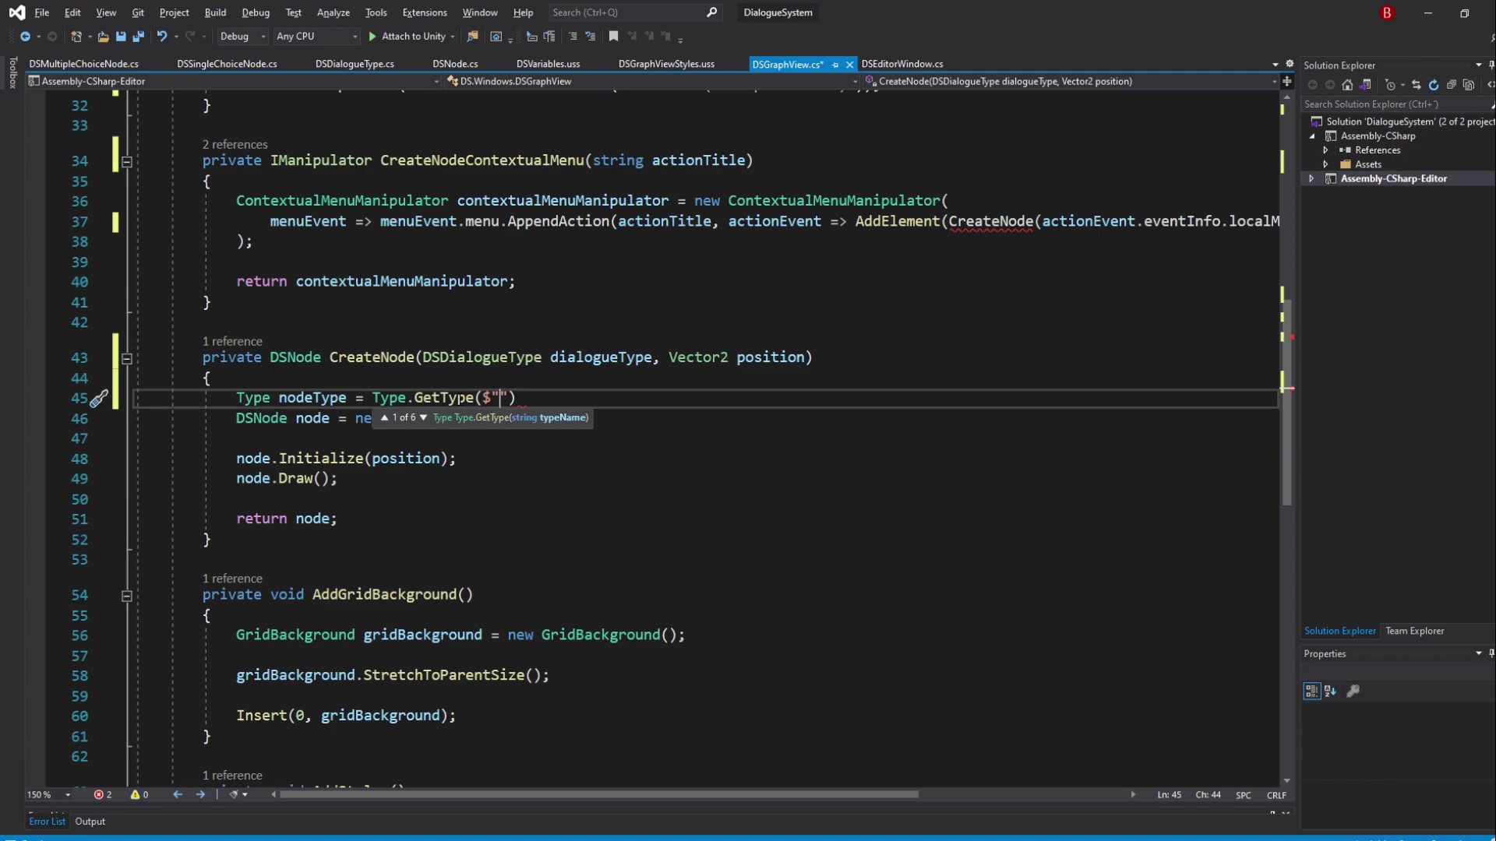
type("DS.E")
type("lements.D")
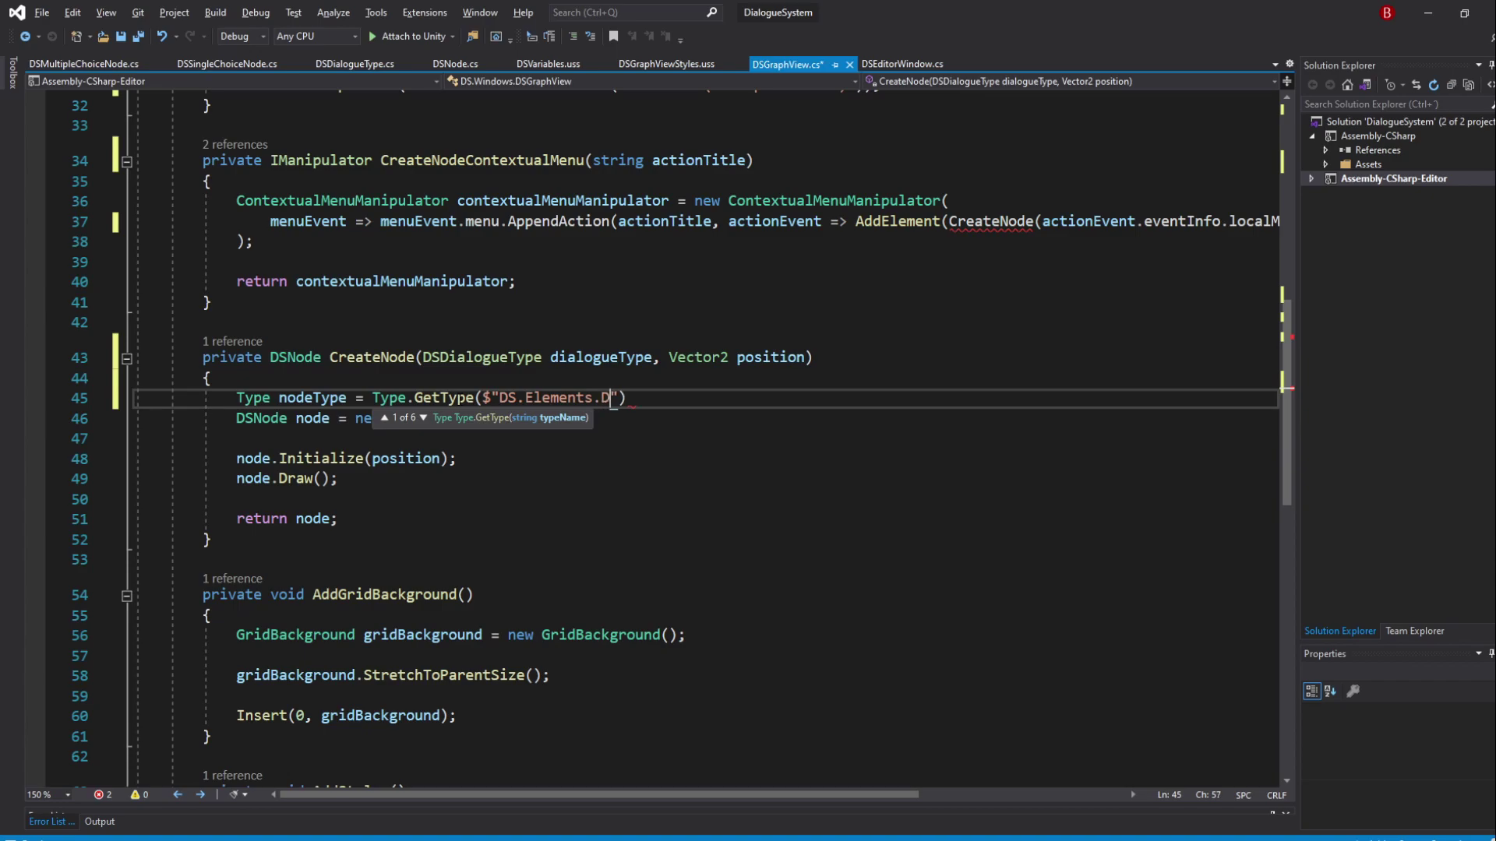
type("S{")
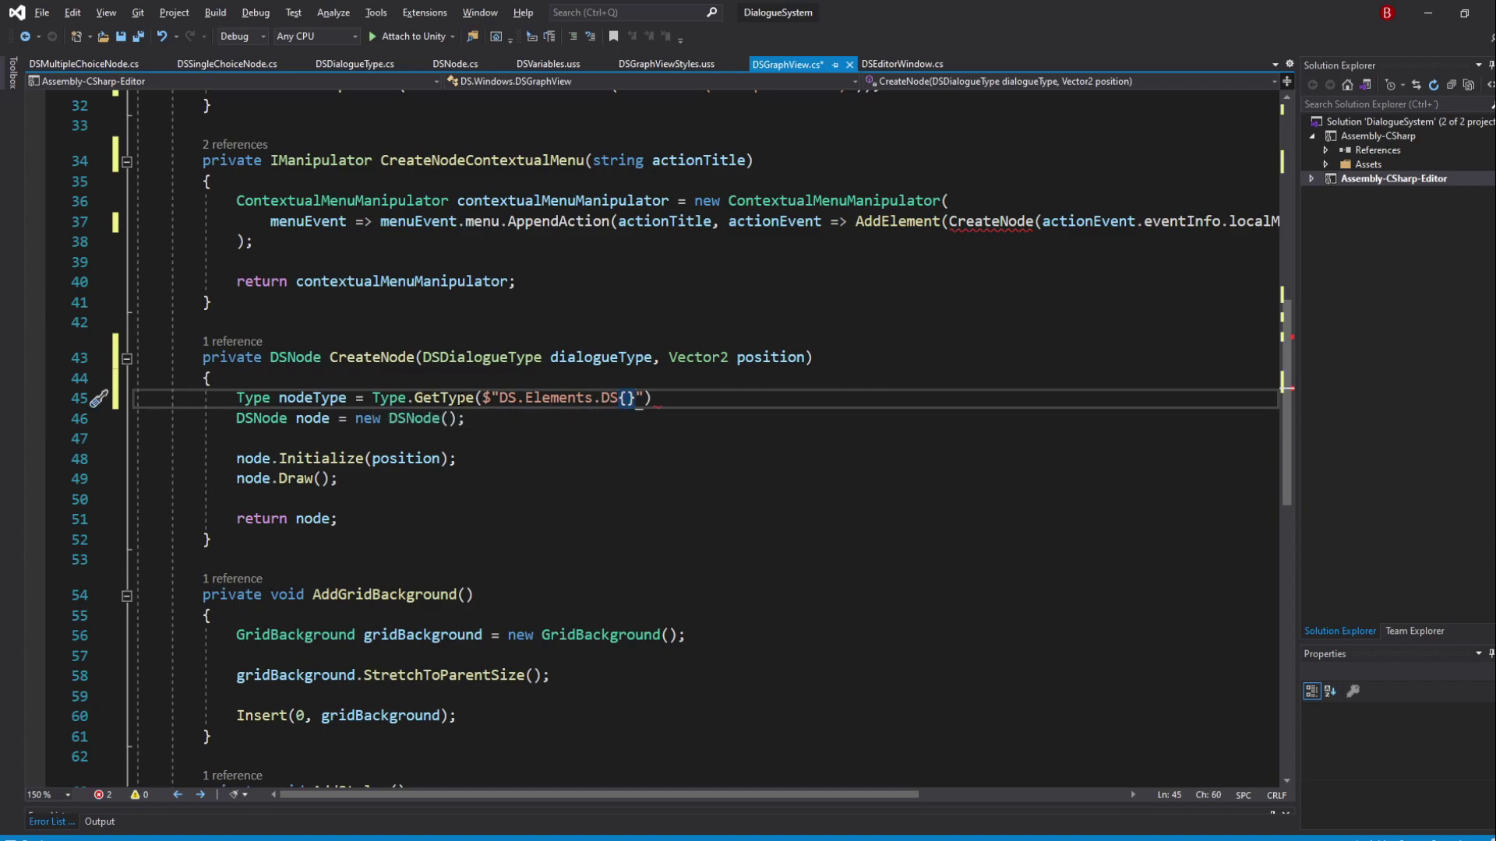
type("dialogue")
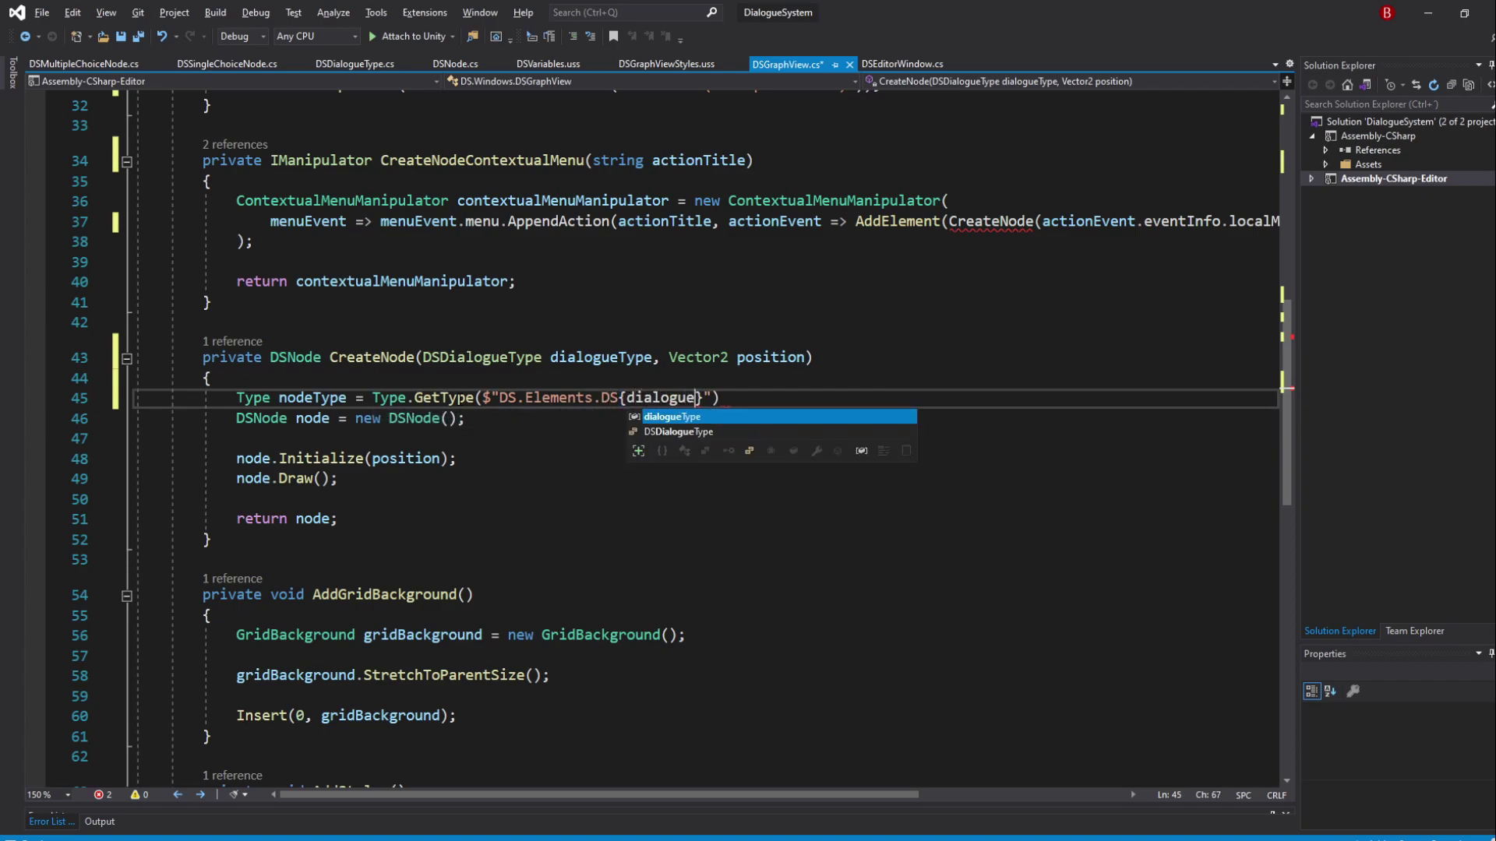
type("t")
key("Tab")
key("Right")
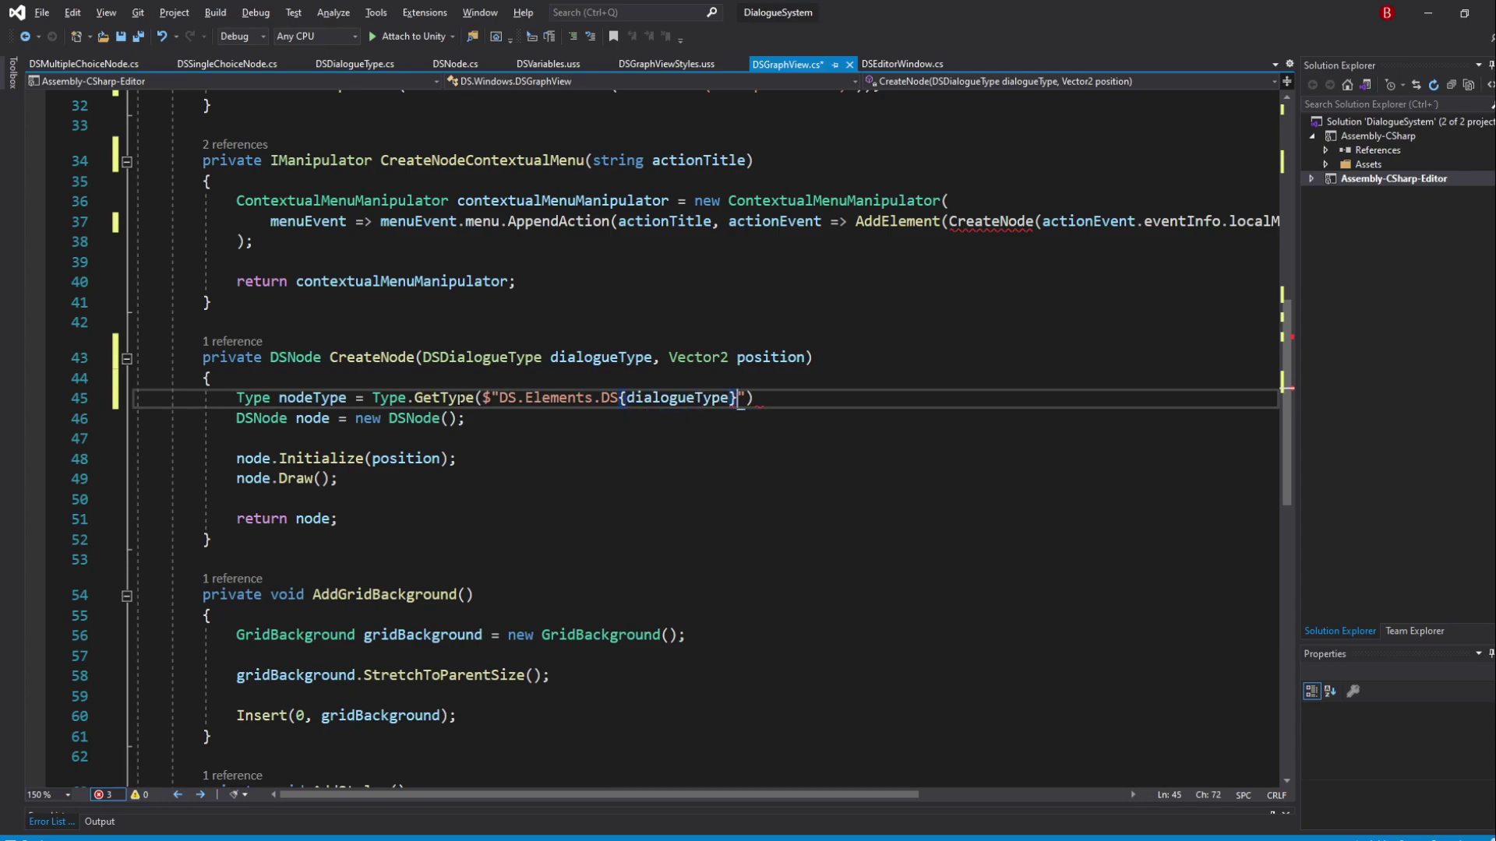
type("Node")
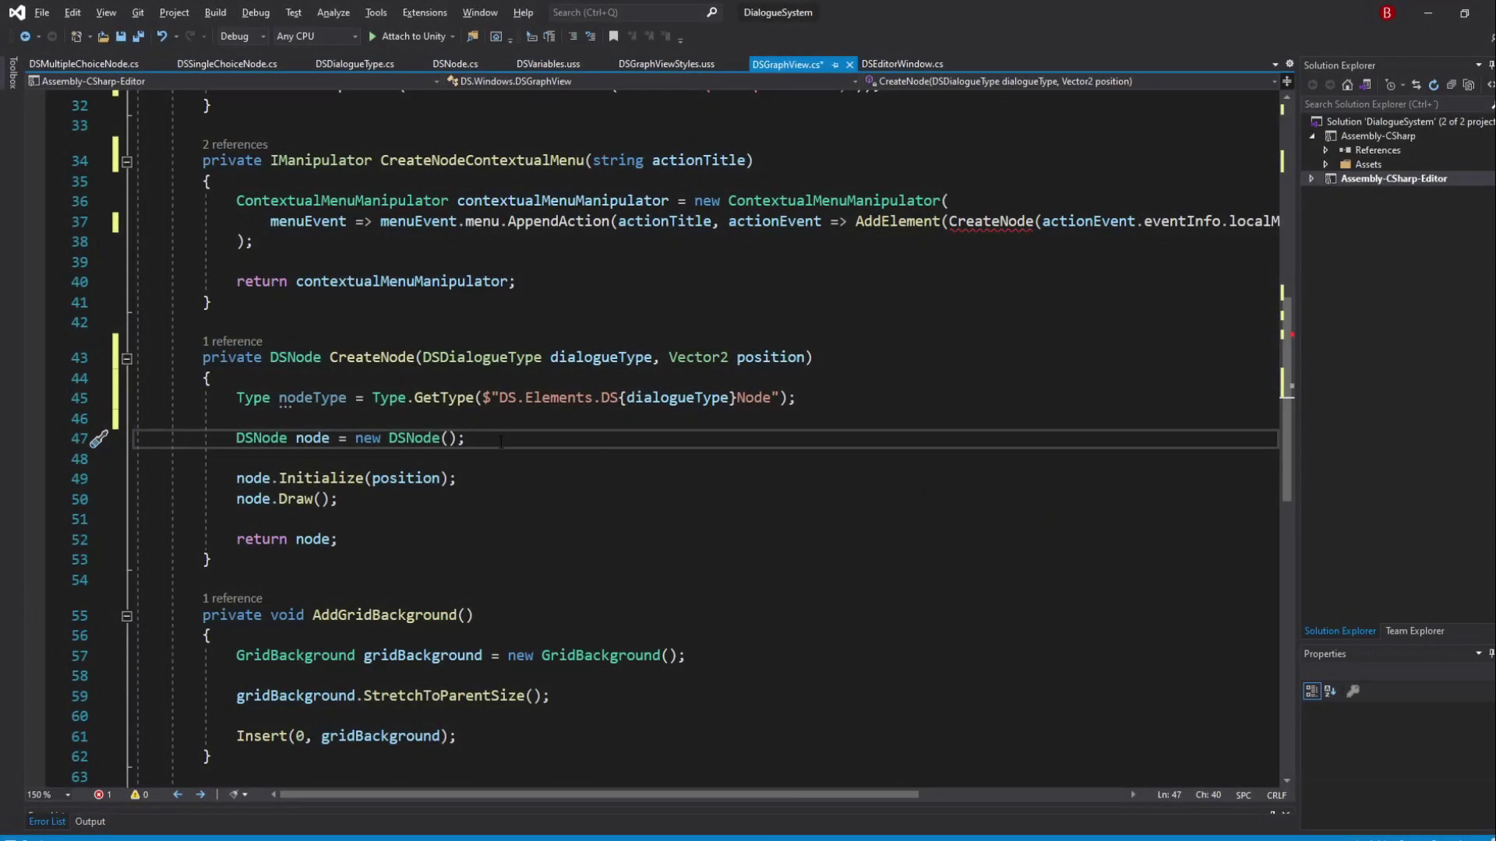
Step: Replace 'new DSNode()' with '(DSNode) Activator.CreateInstance(nodeType)'
left_click_drag(465, 438, 356, 439)
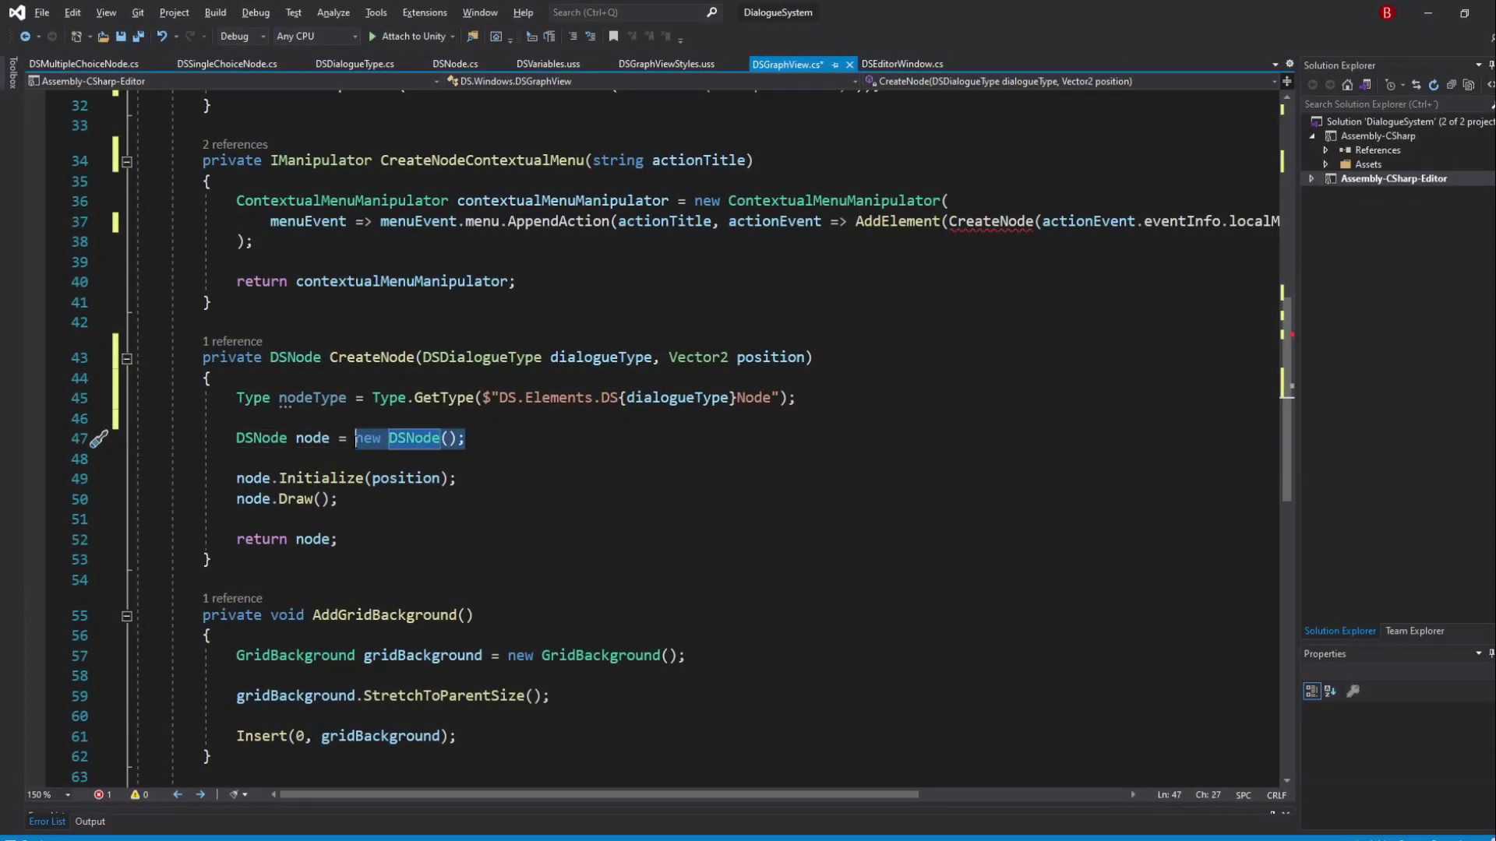
type("Activator")
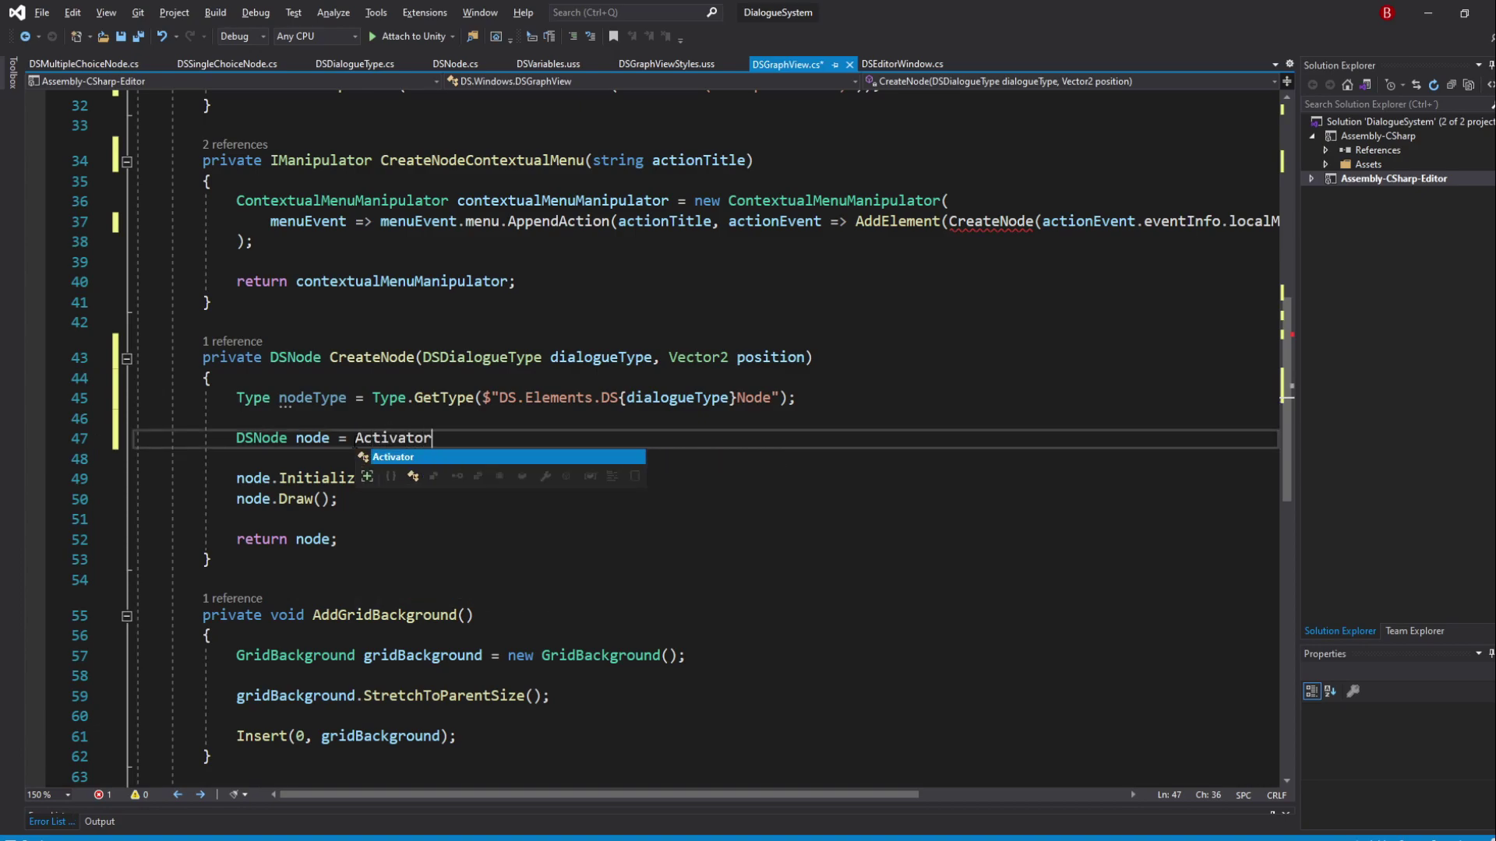
type(".Cre")
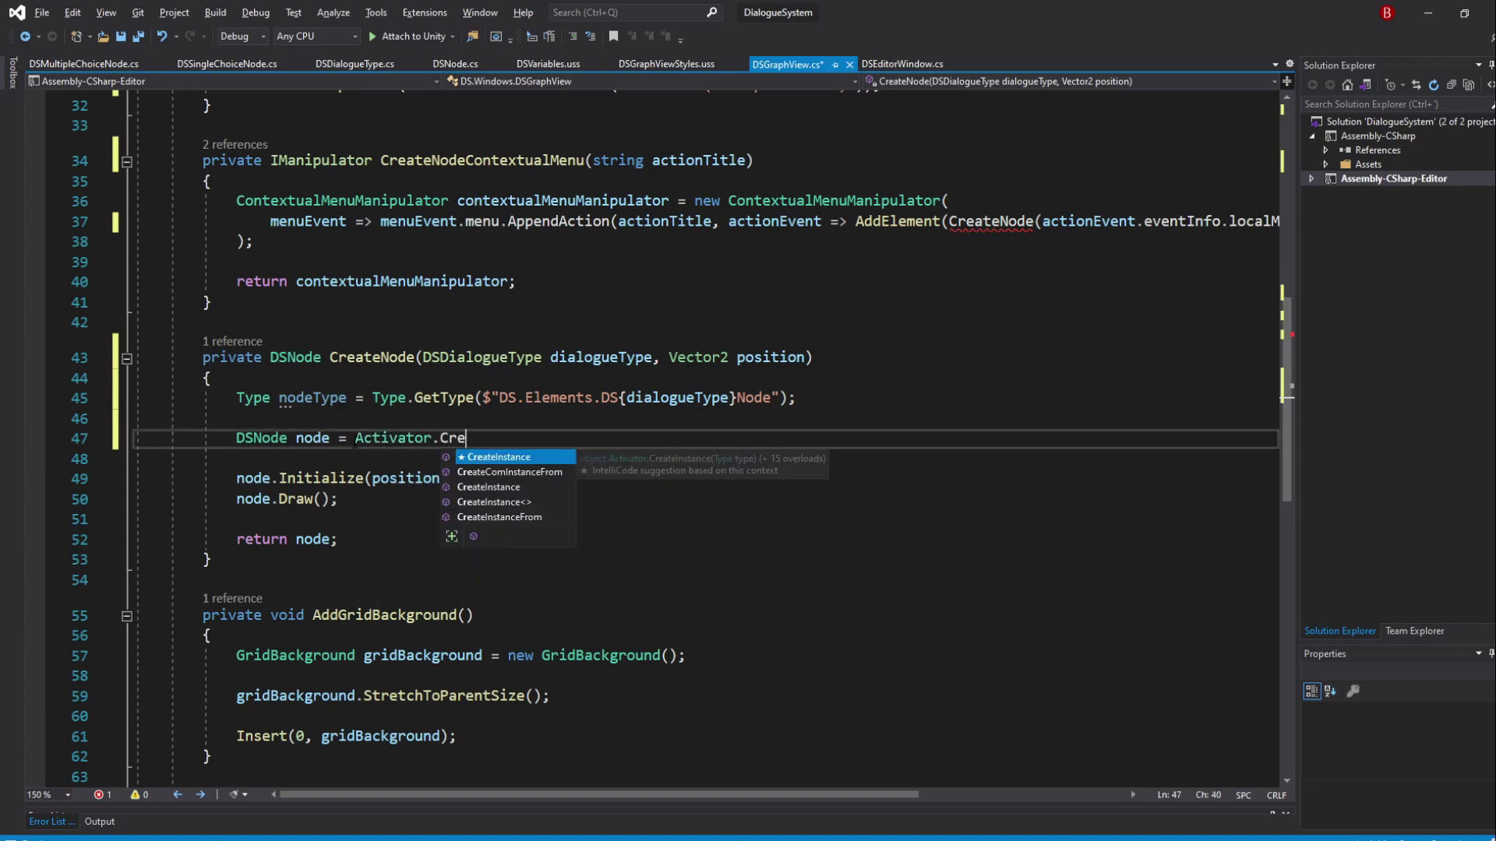
key("Tab")
type("(")
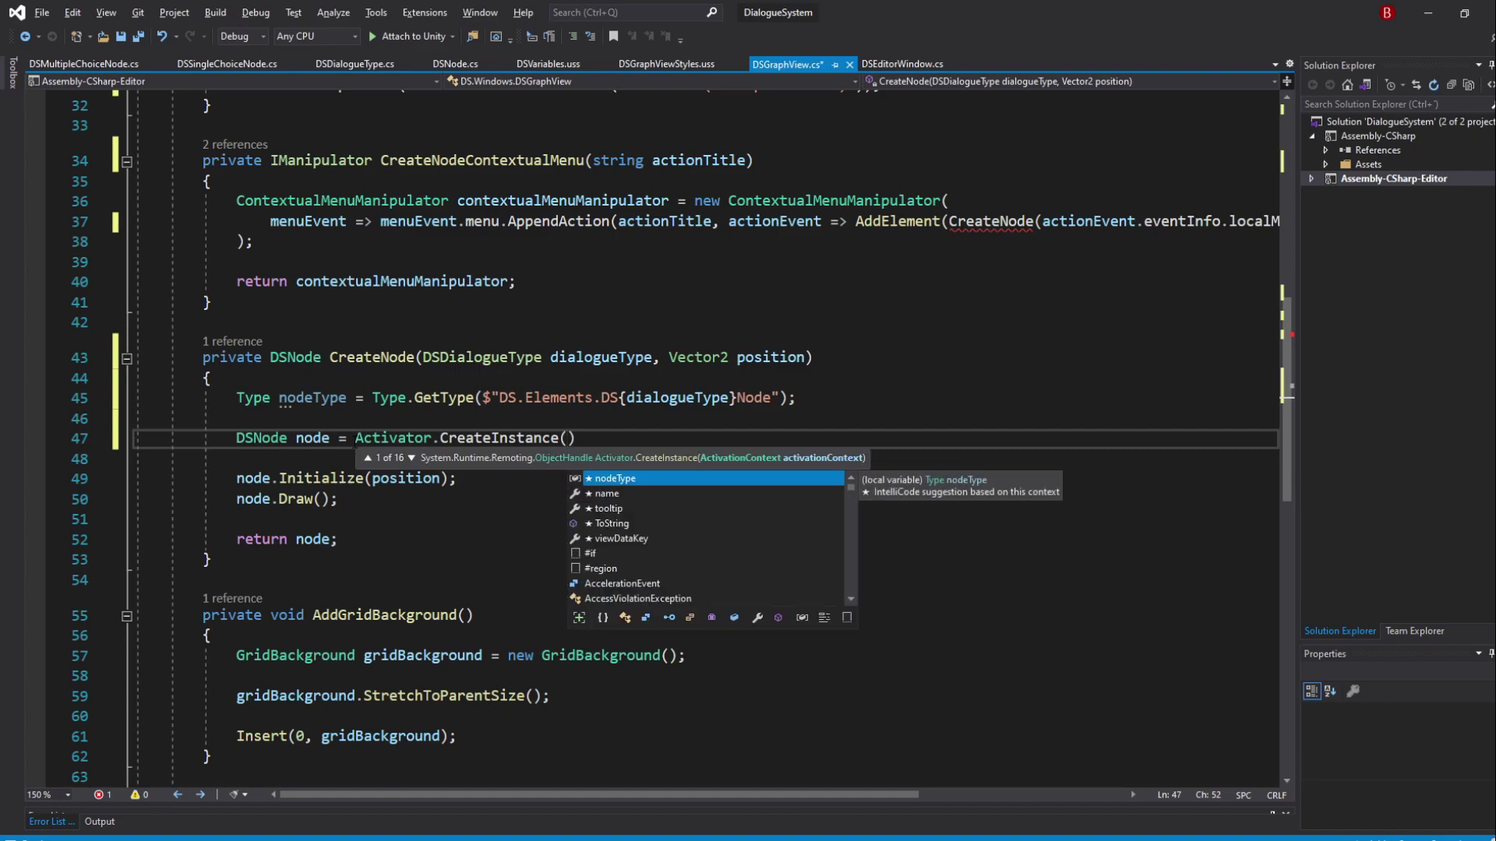
key("Tab")
type(");")
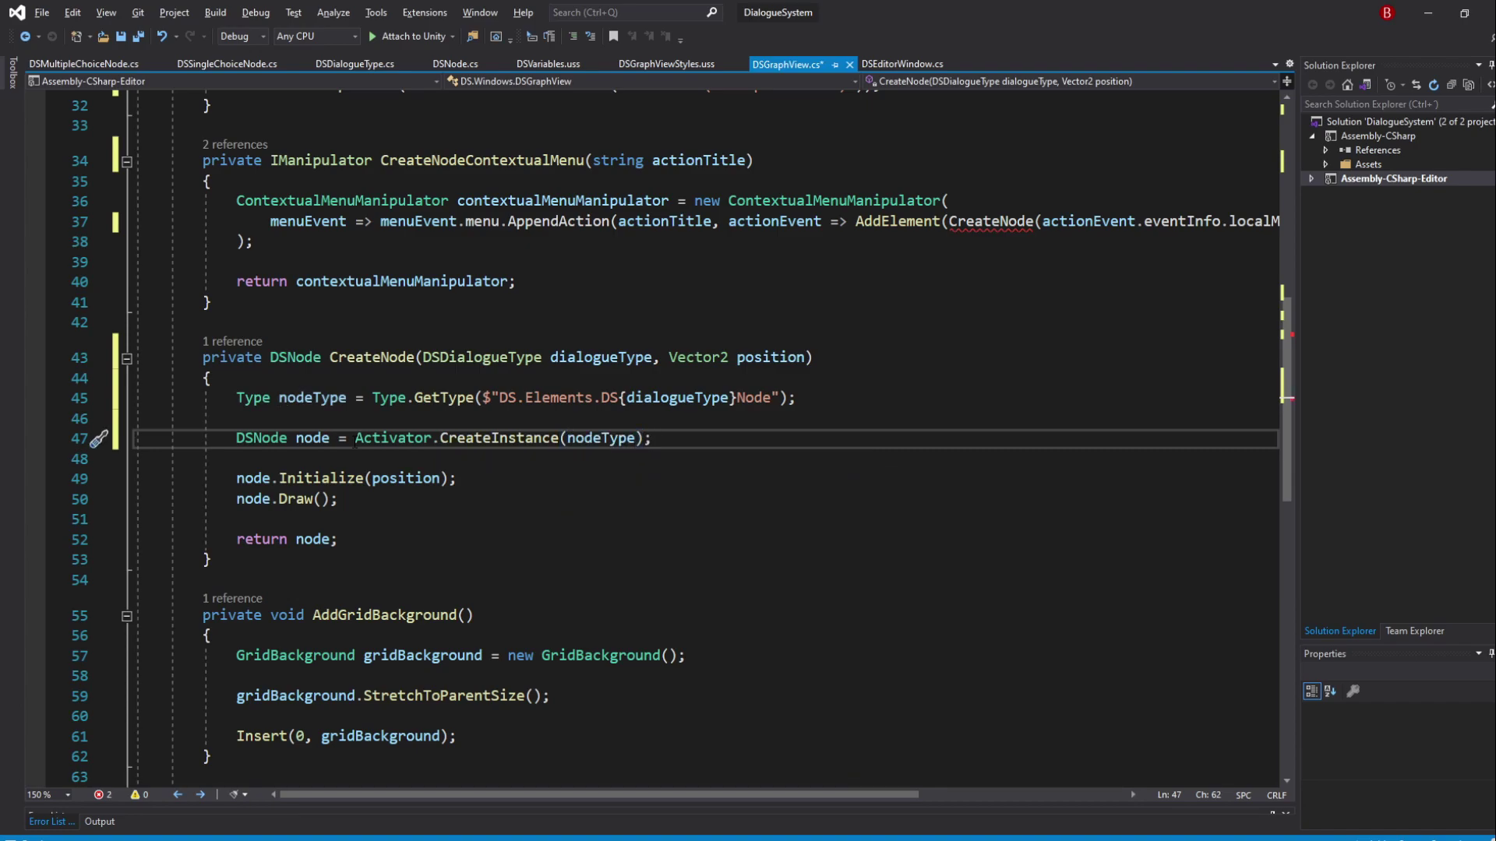
key("ctrl+period")
key("Return")
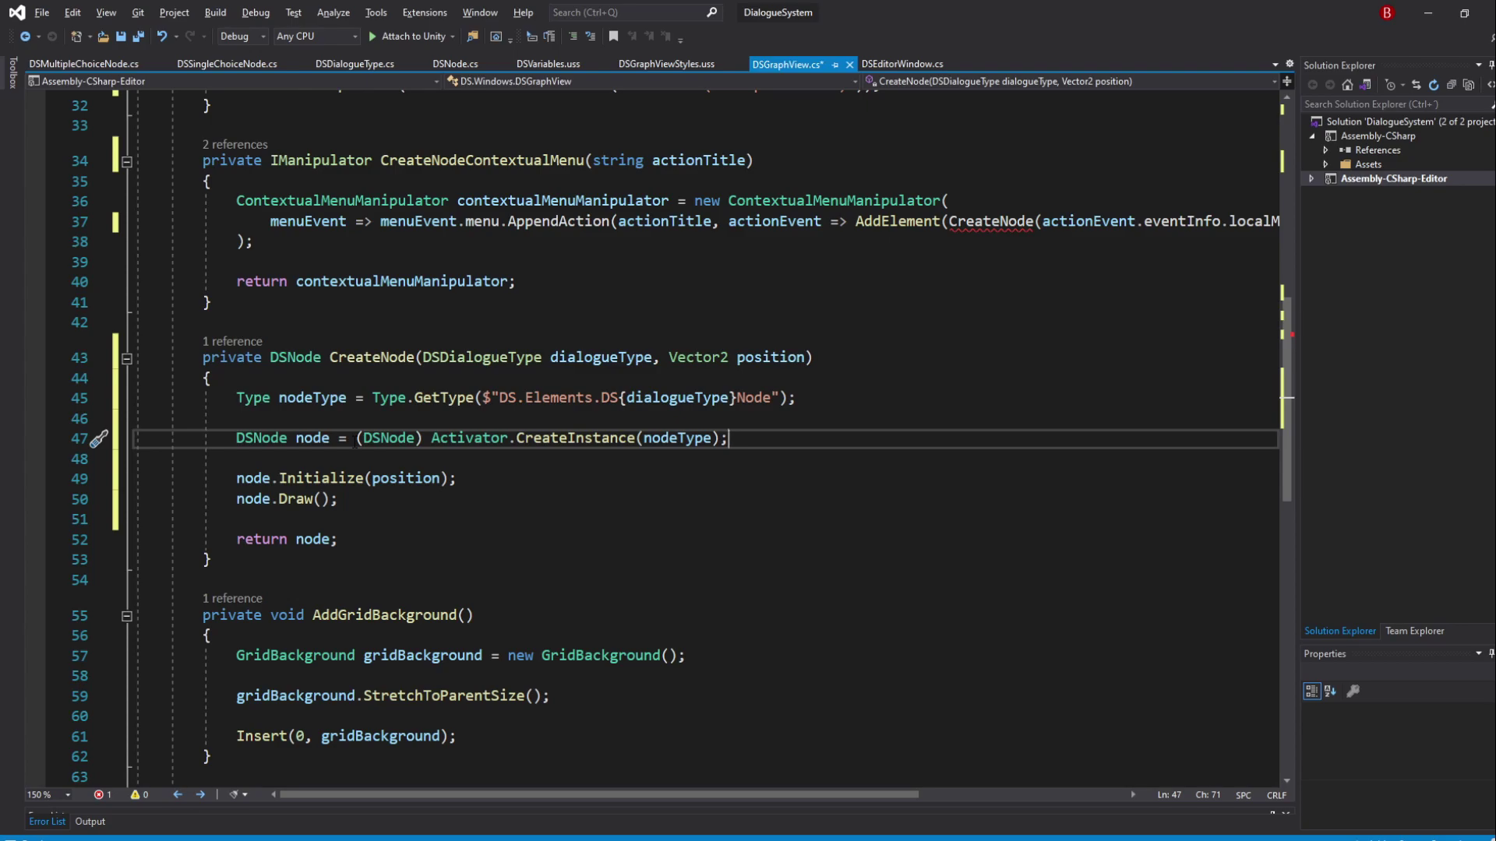
scroll(814, 460, "up", 3)
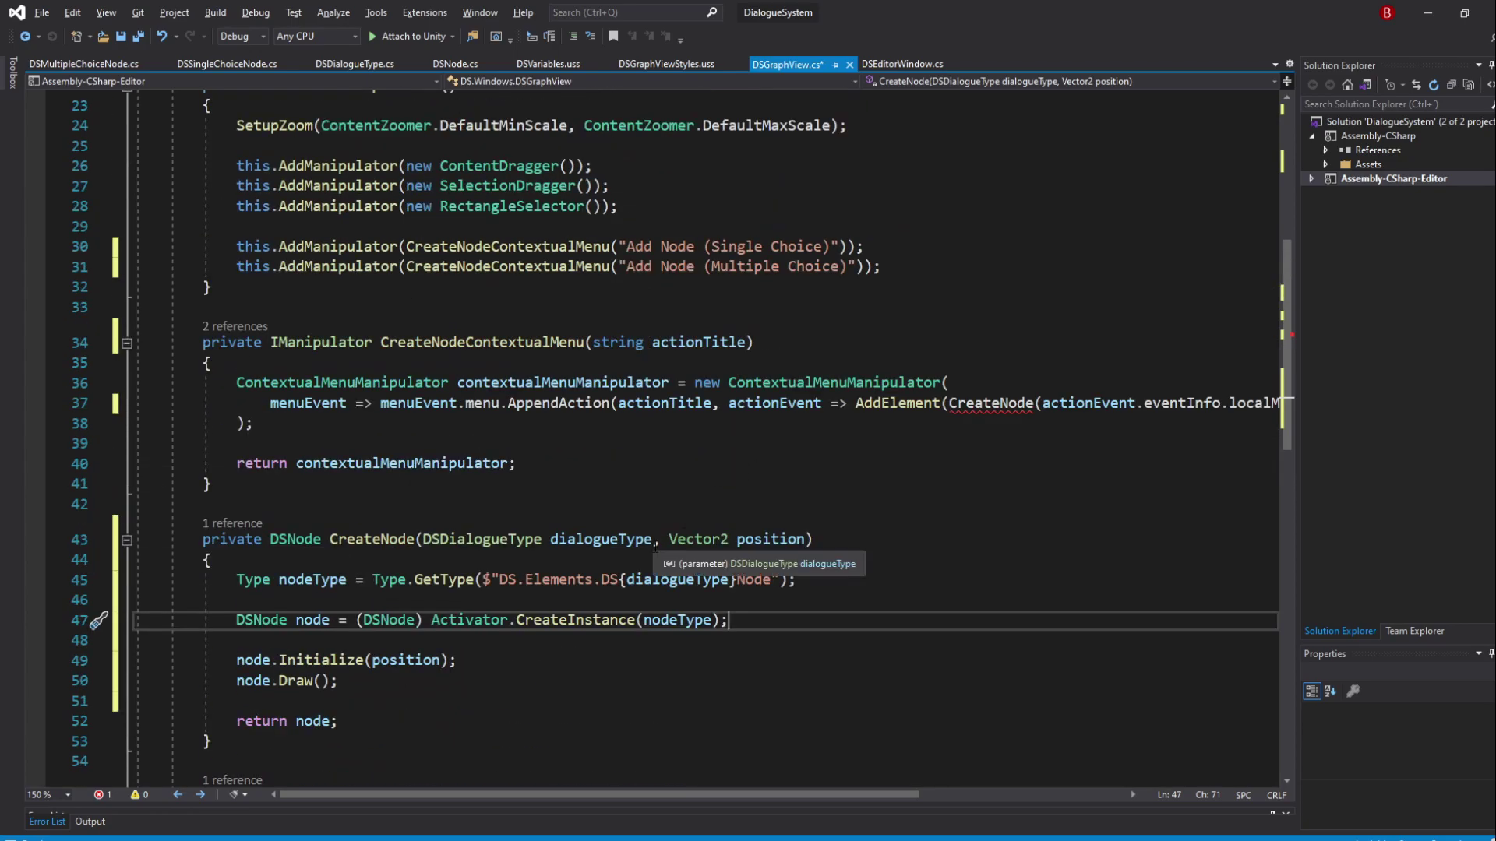
Step: Add a 'DSDialogueType dialogueType' parameter to CreateNodeContextualMenu and pass it to CreateNode
left_click_drag(652, 539, 423, 539)
key("ctrl+c")
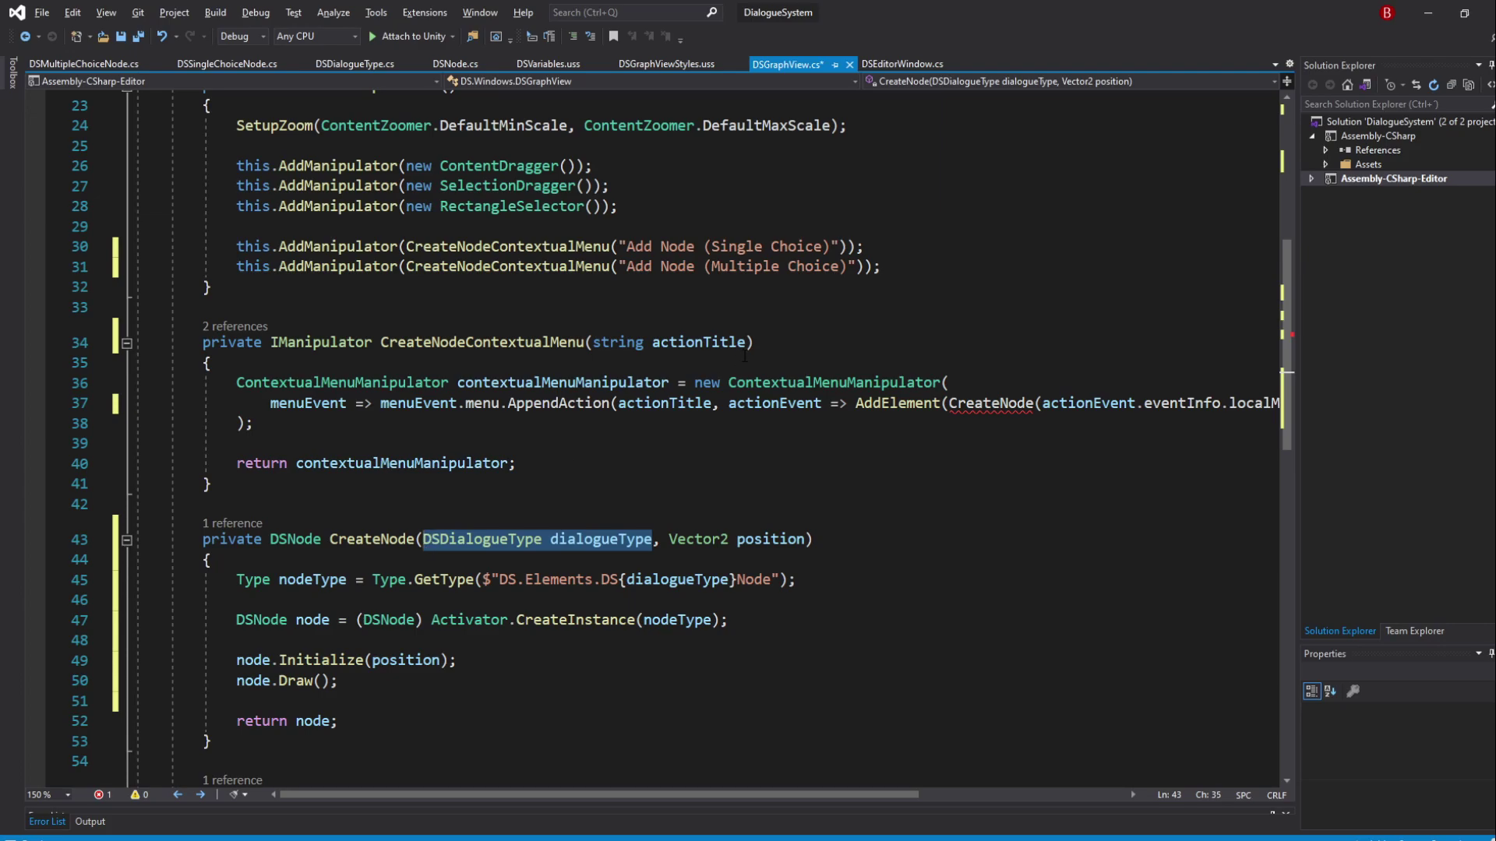
left_click(748, 341)
type(",")
key("ctrl+v")
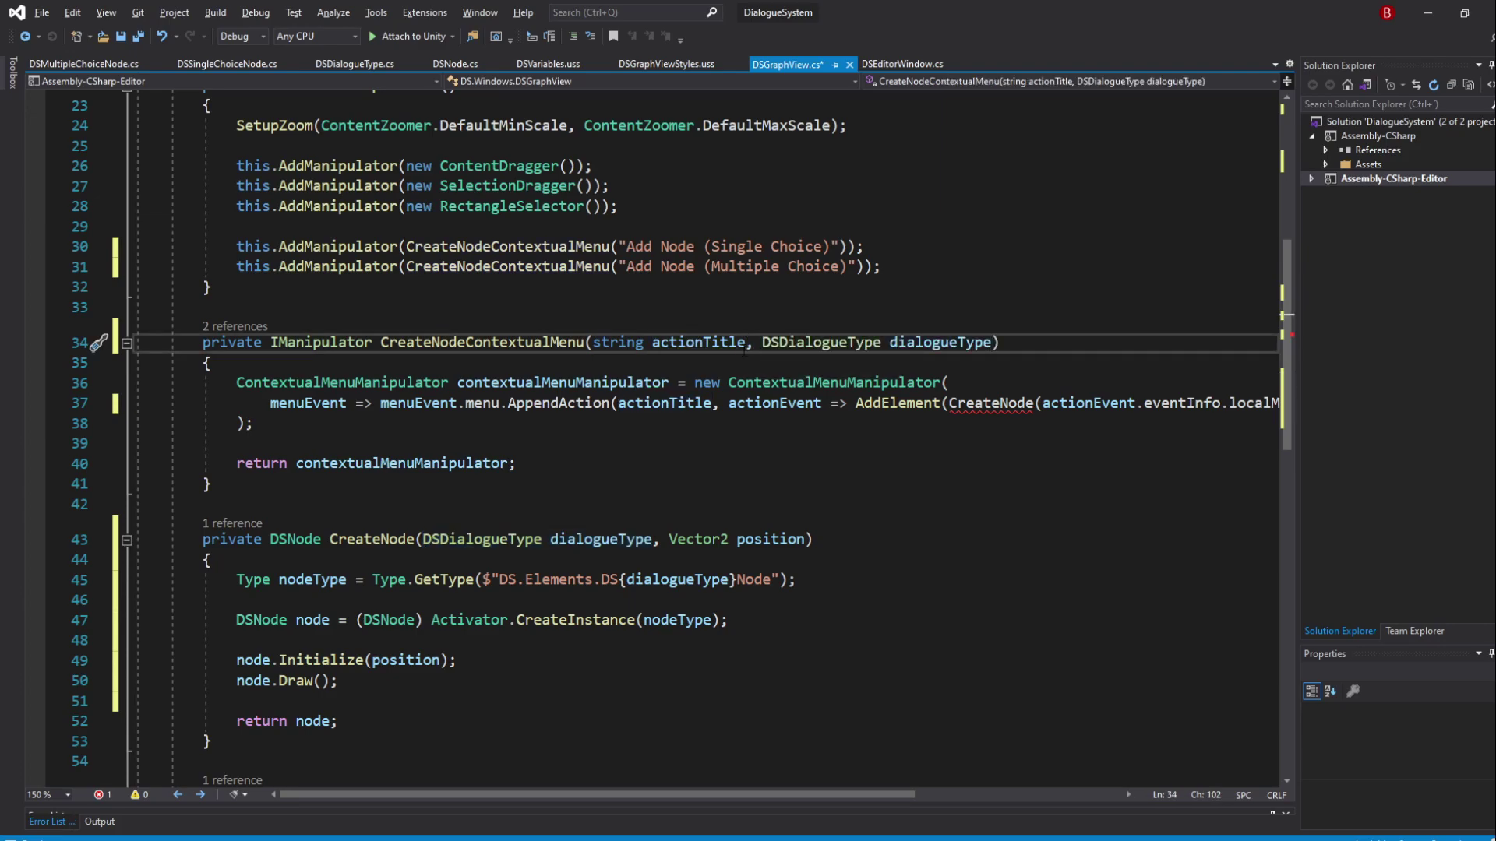
left_click_drag(822, 795, 884, 795)
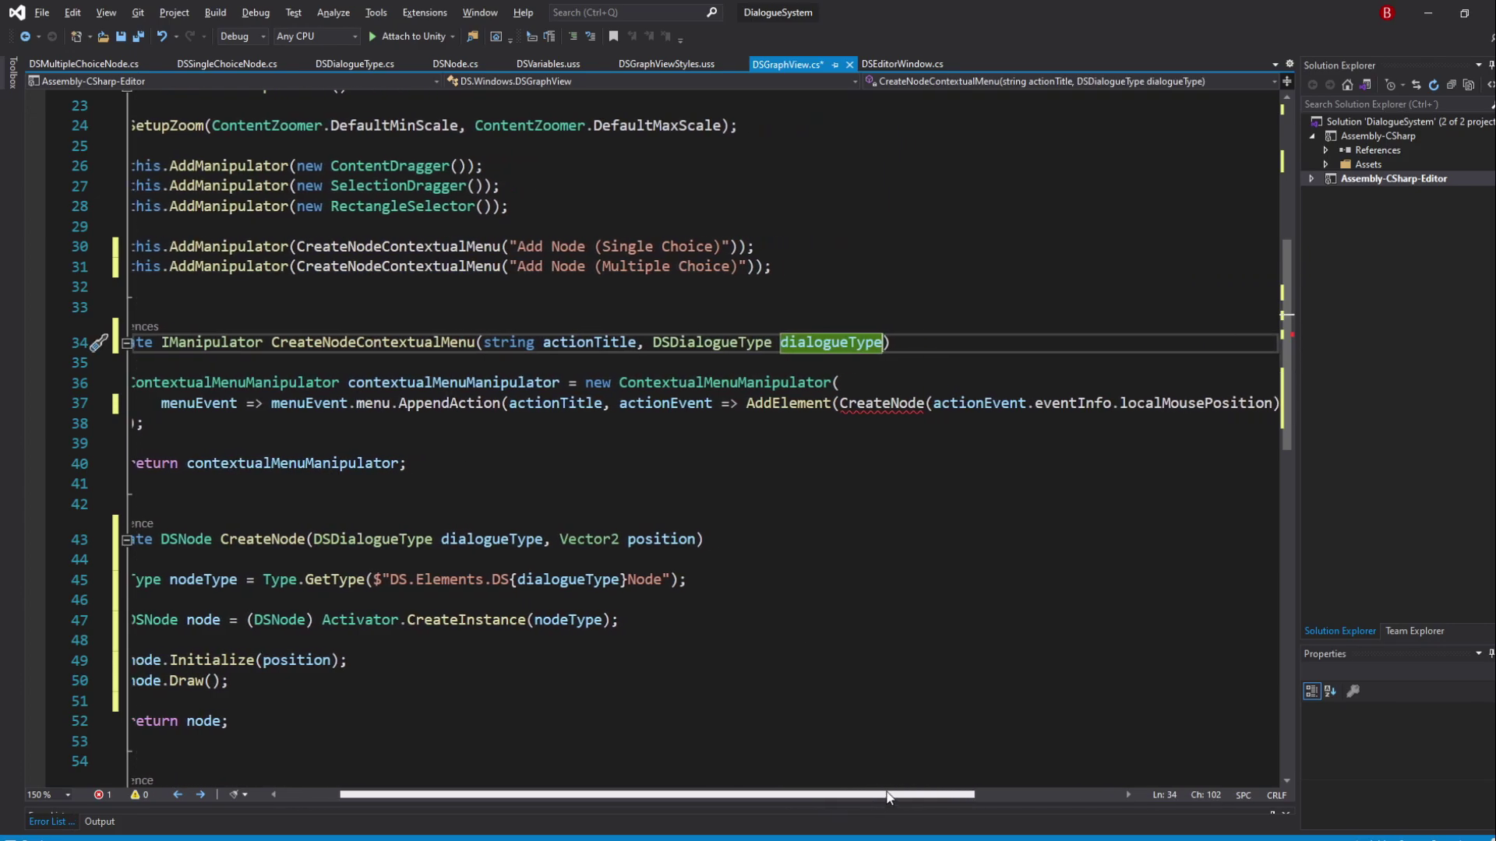
left_click(928, 404)
type("dialogueTyp")
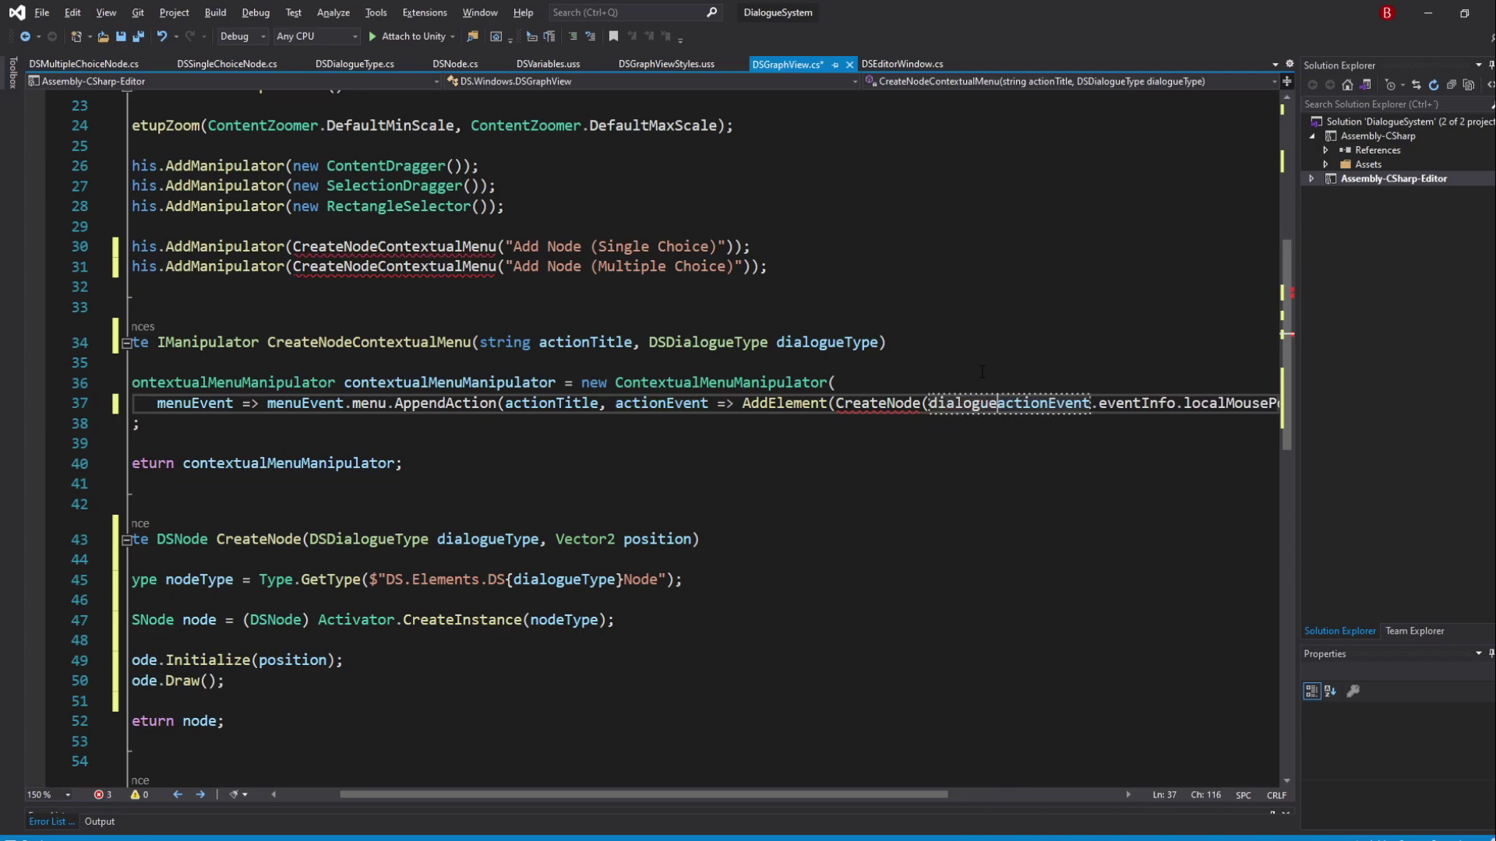
type("e,")
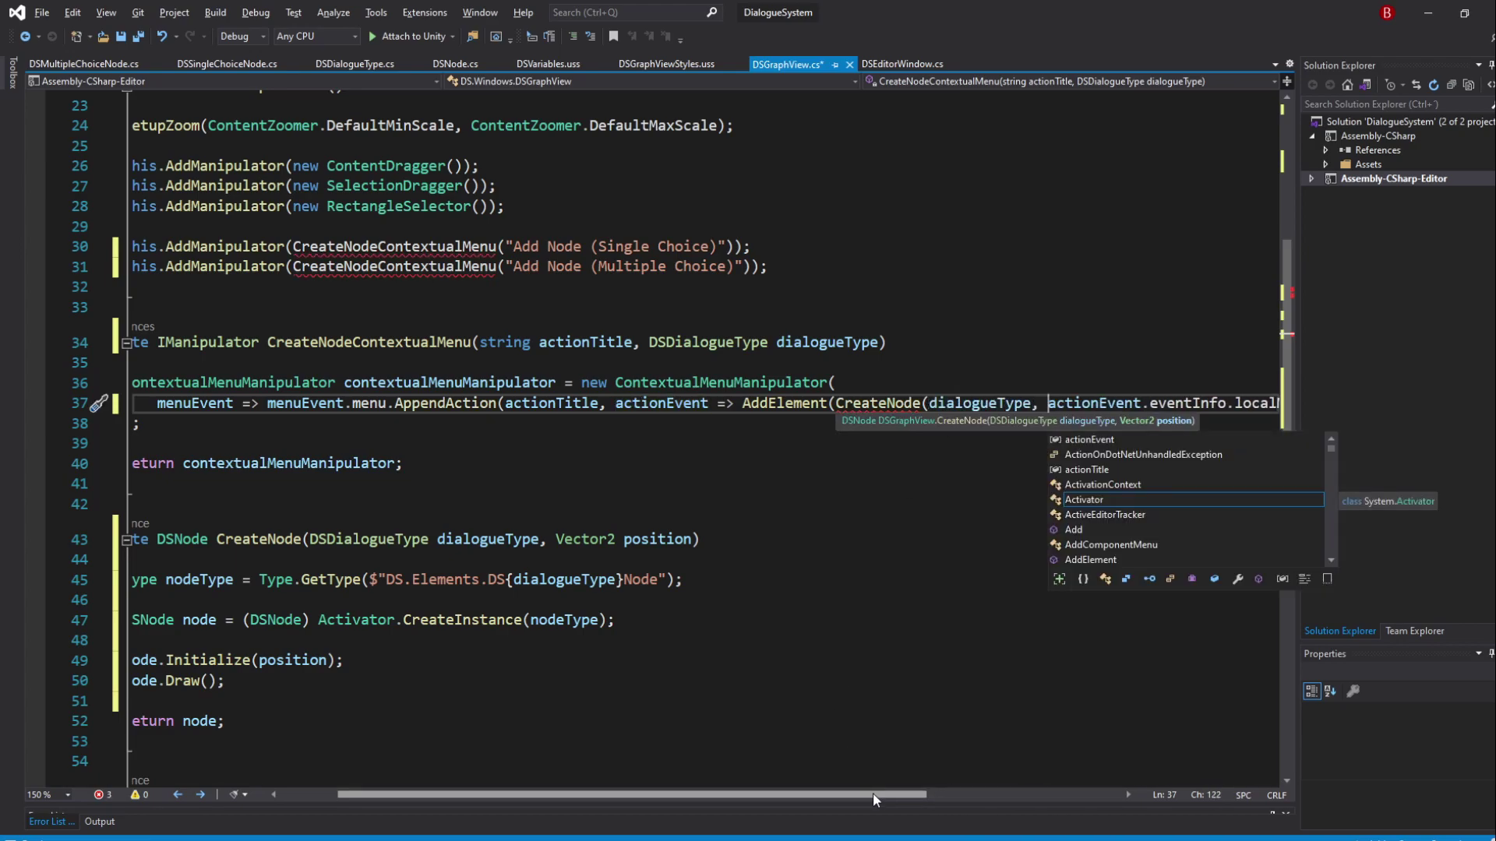
left_click_drag(873, 794, 798, 798)
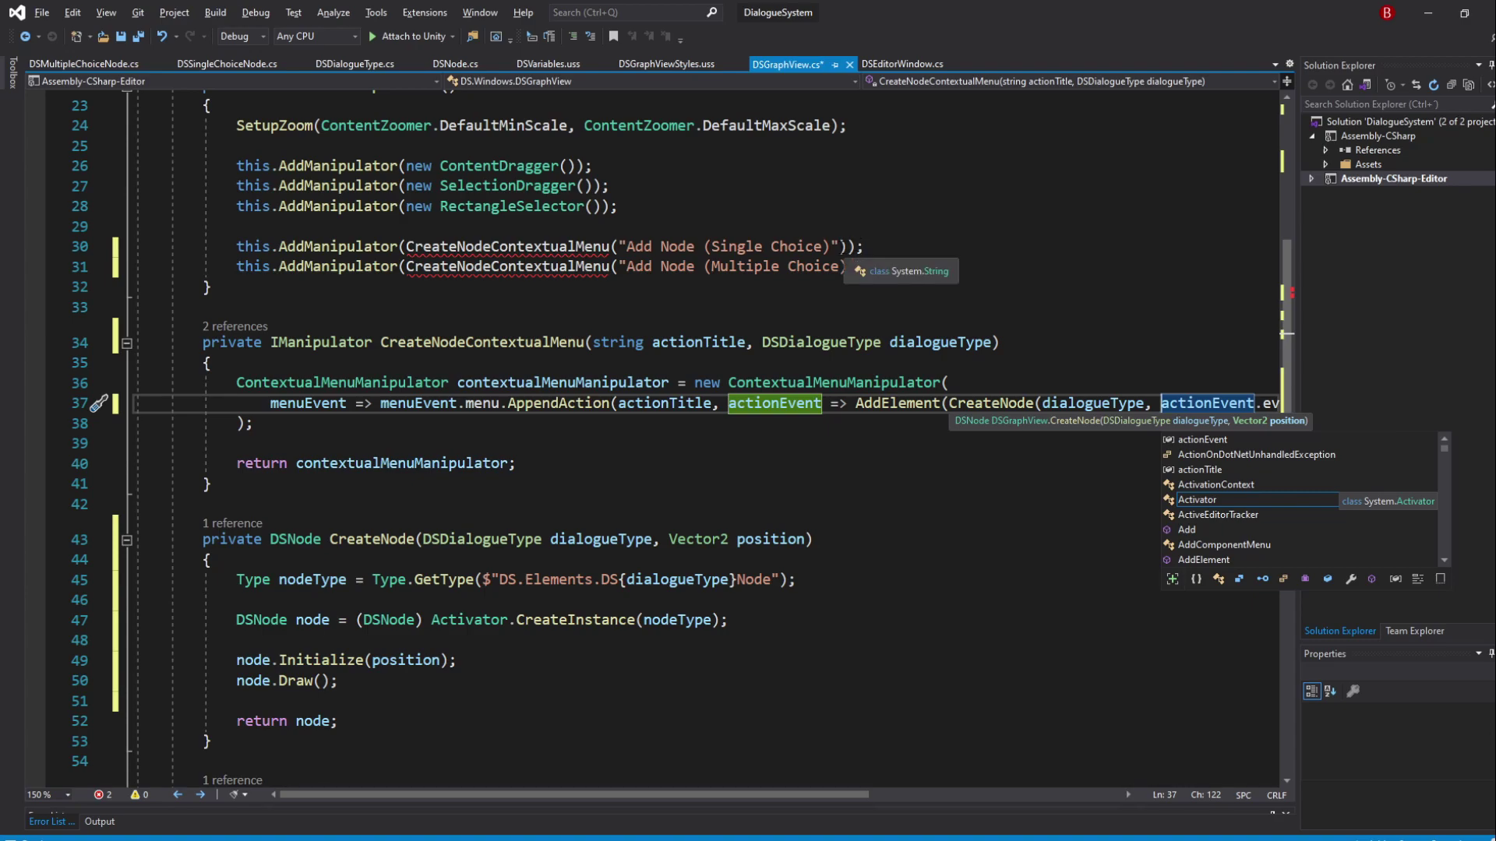
Step: Pass DSDialogueType.SingleChoice and DSDialogueType.MultipleChoice to their AddManipulator calls
left_click(839, 247)
type(",")
key("Tab")
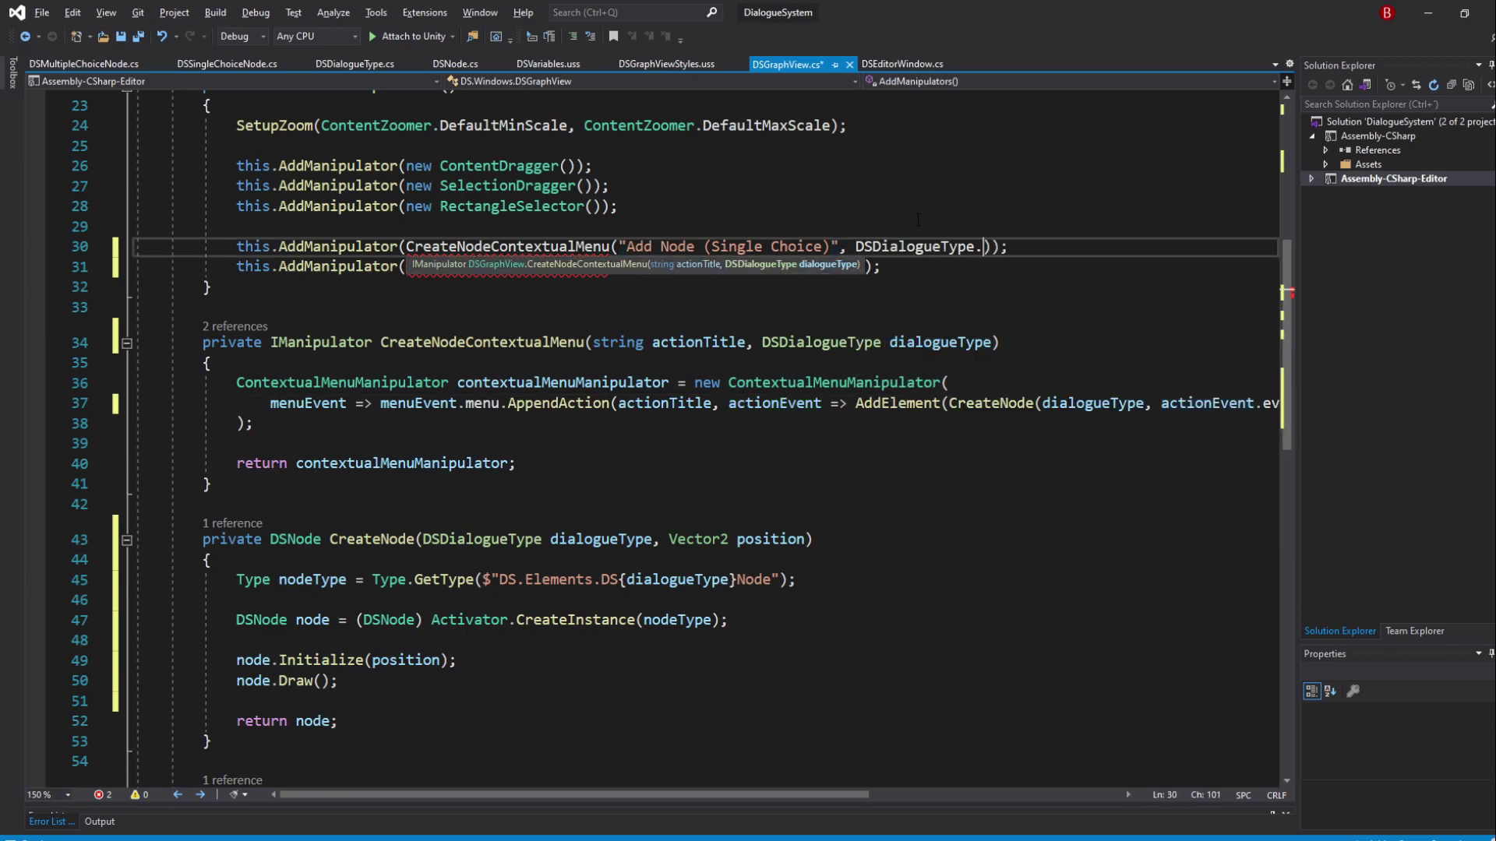
type(".S")
key("Tab")
left_click(923, 307)
left_click(854, 266)
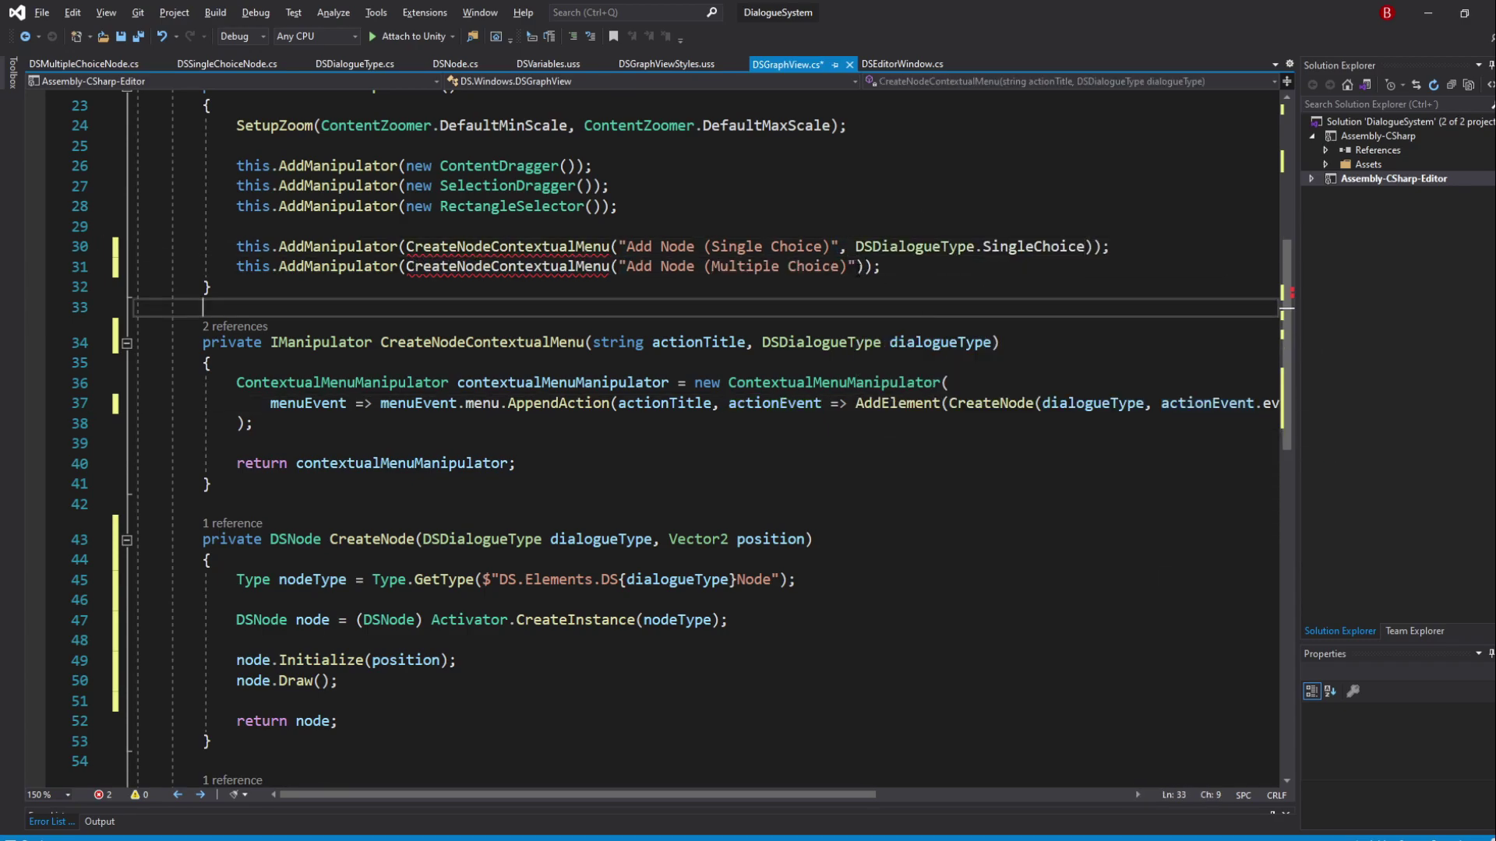
type(", D")
key("Tab")
type(".")
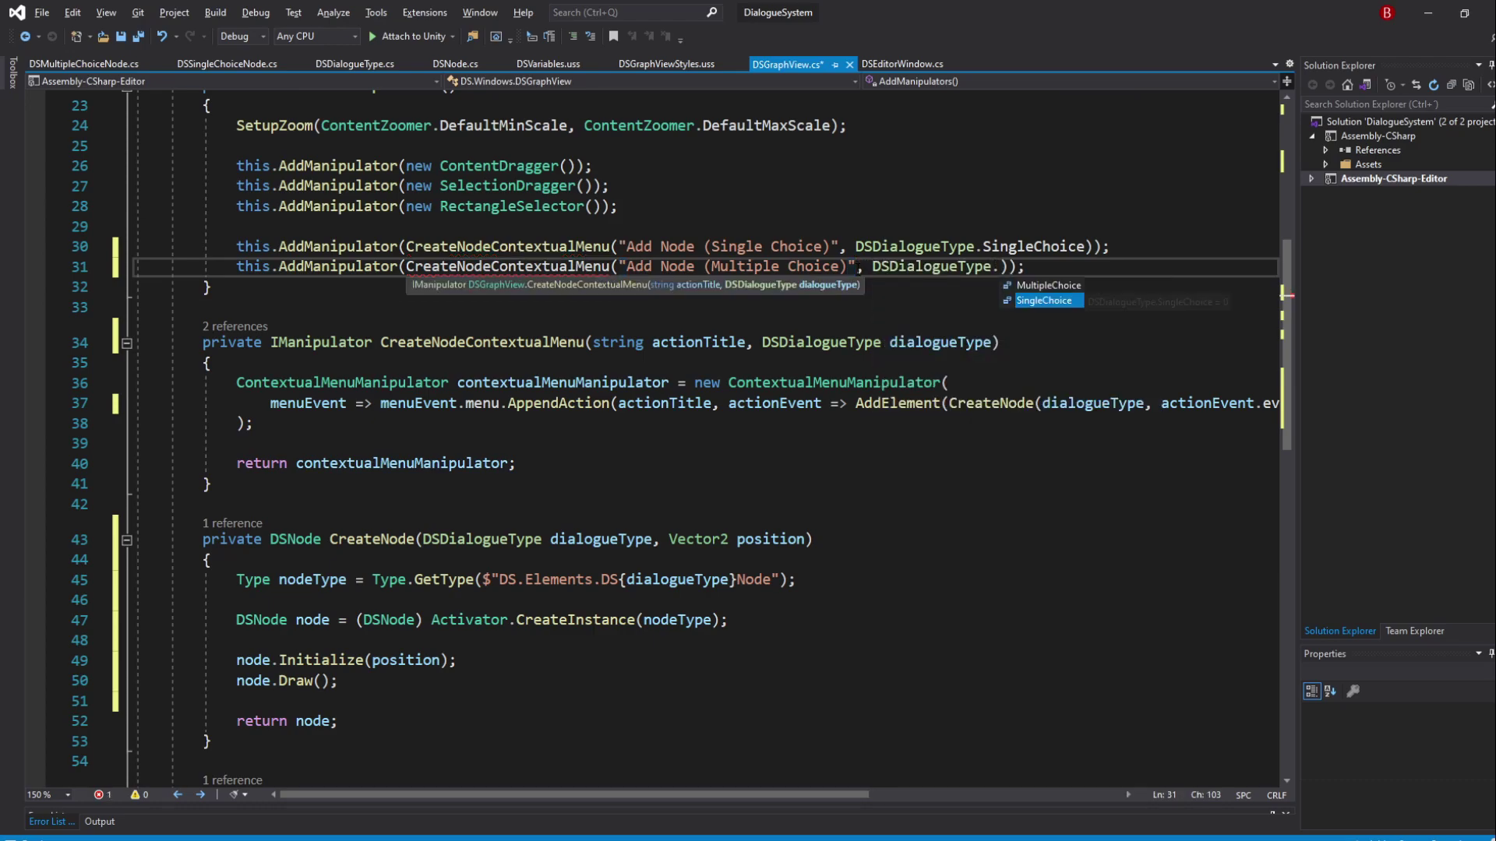
type("M")
key("Tab")
left_click(1096, 333)
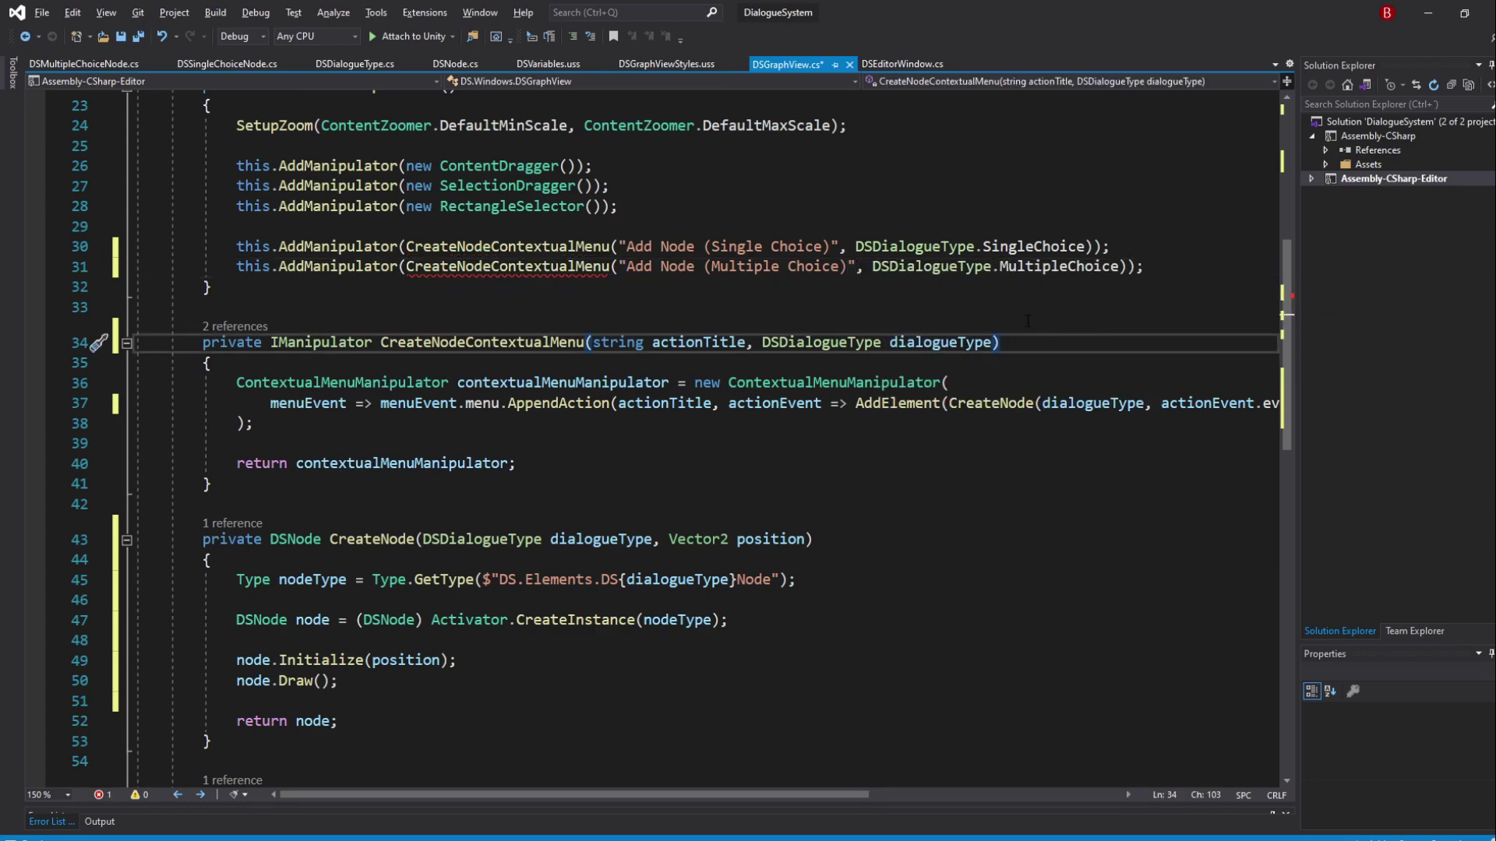
scroll(1027, 319, "up", 6)
scroll(994, 375, "up", 1)
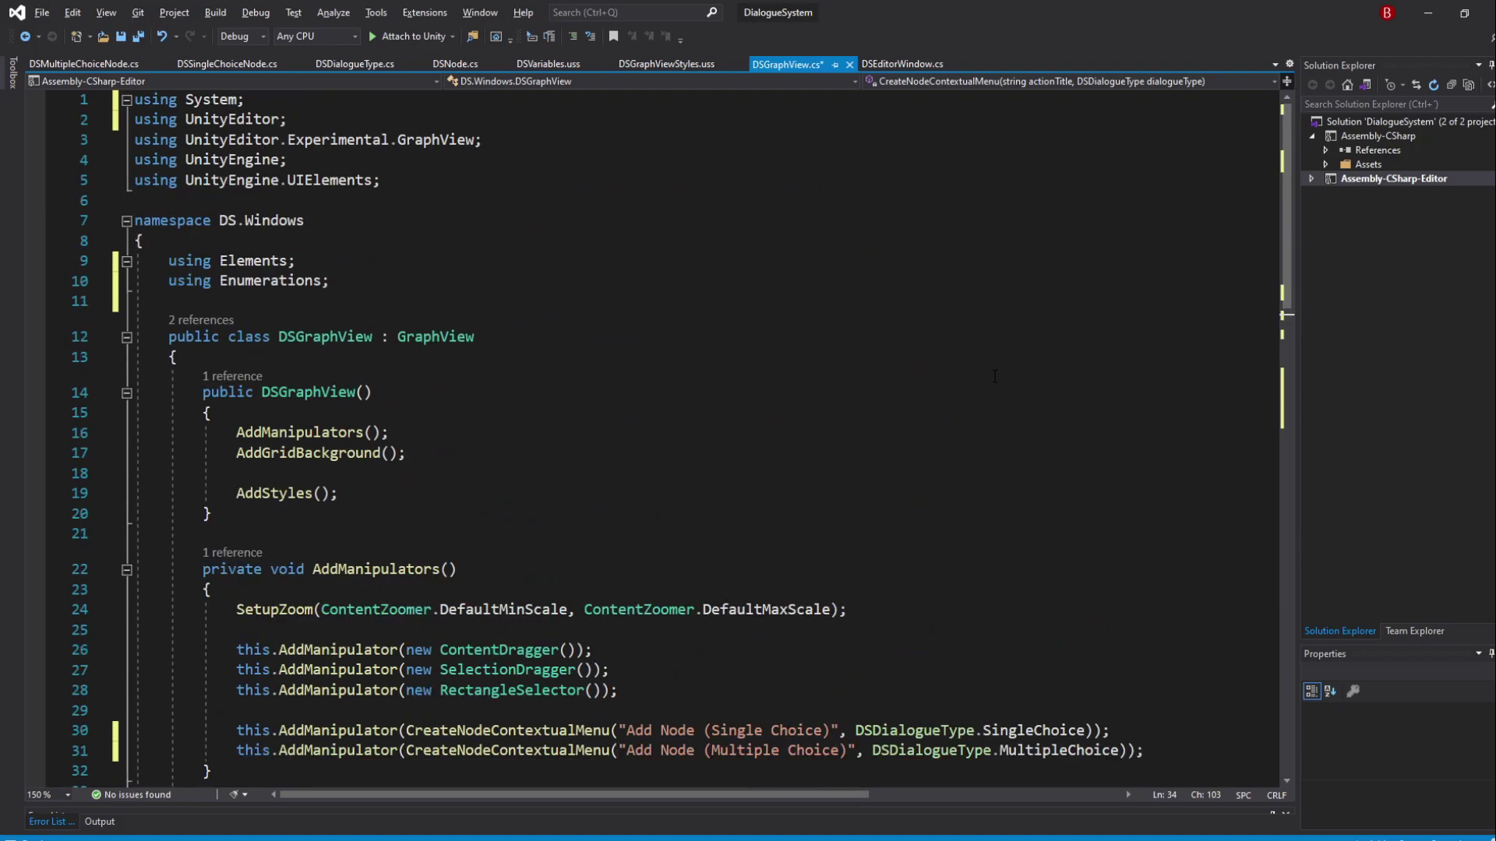
scroll(988, 375, "down", 8)
scroll(987, 376, "down", 4)
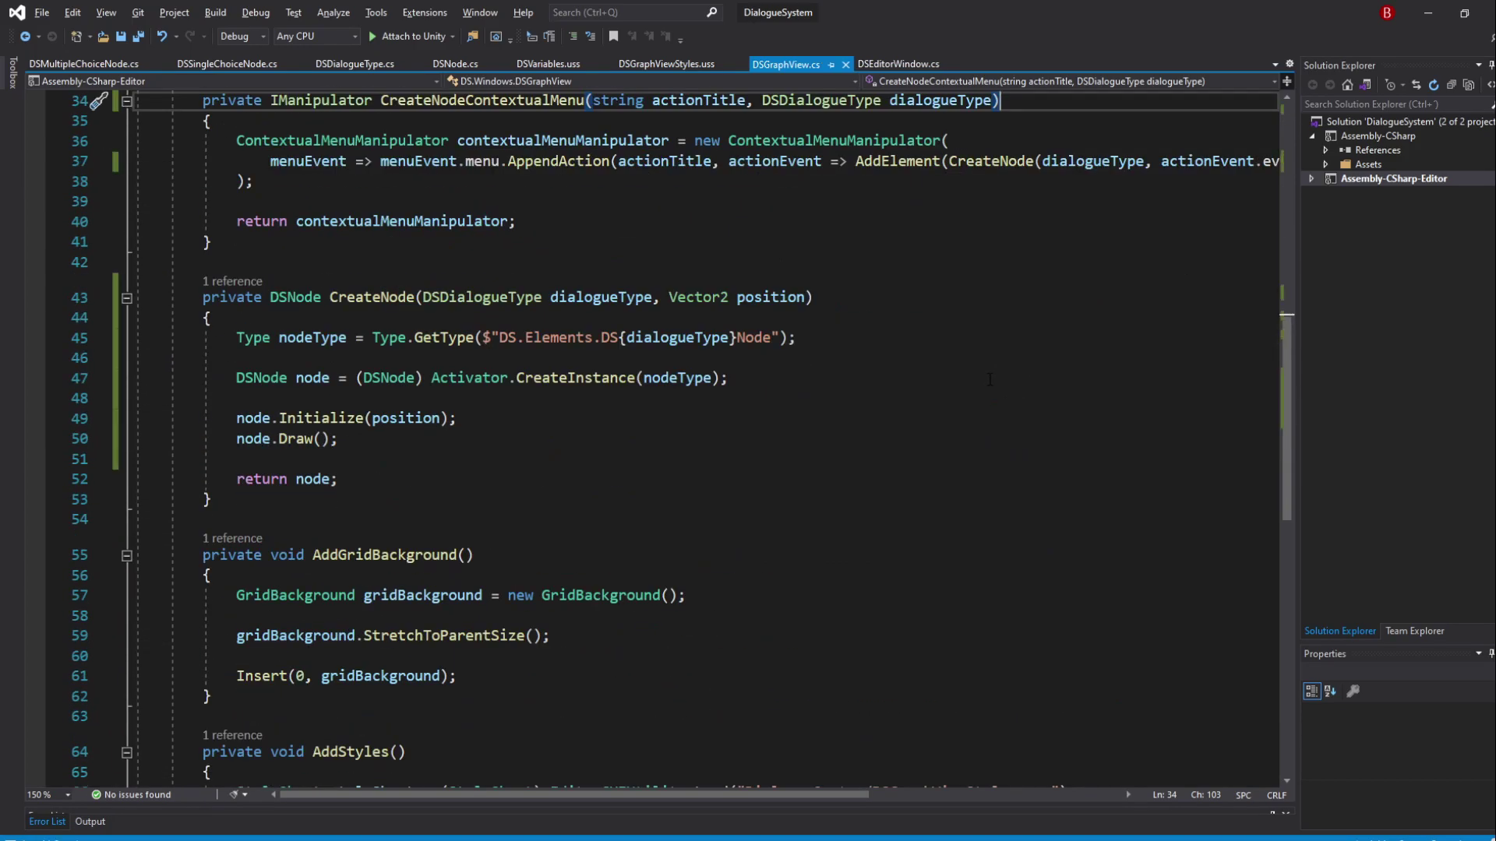